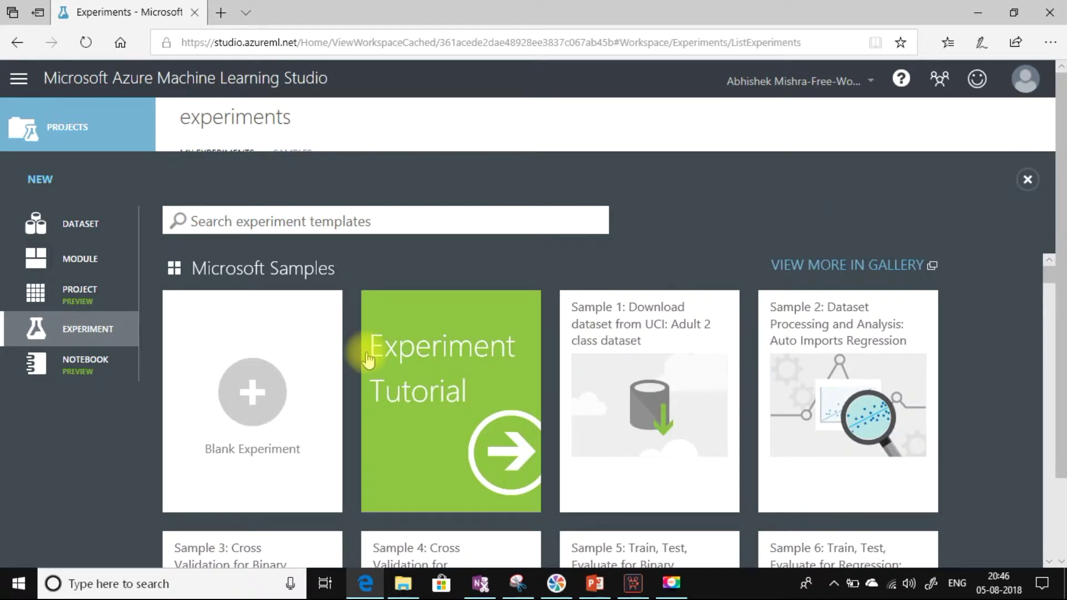
- Create a blank experiment and place the ML Students.csv dataset on its canvas
{"action": "left_click", "coordinate": [251, 392]}
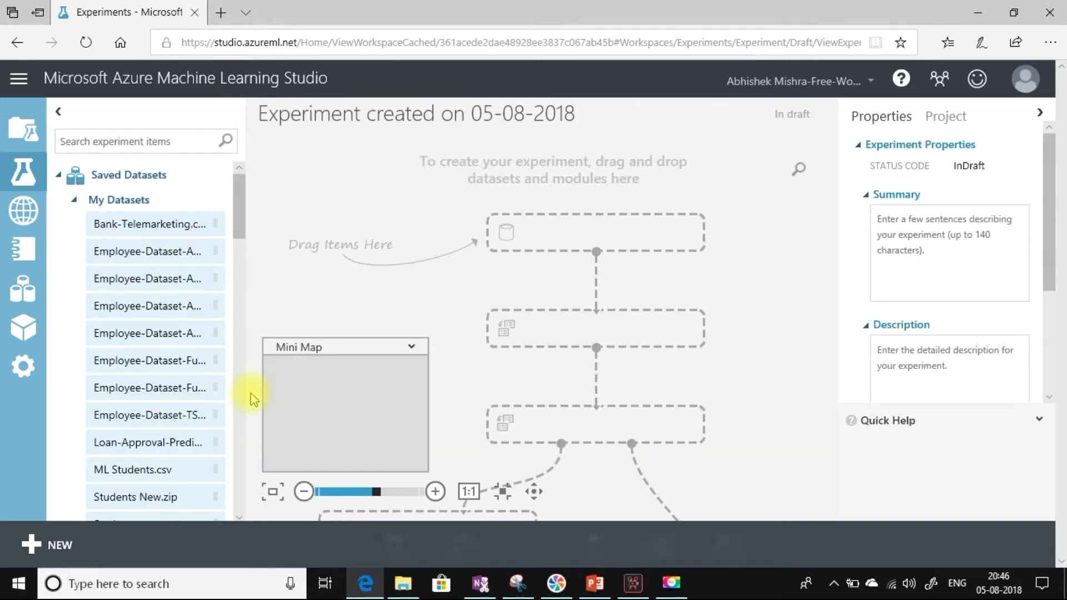
{"action": "left_click", "coordinate": [238, 195]}
{"action": "left_click_drag", "start_coordinate": [238, 194], "coordinate": [240, 220]}
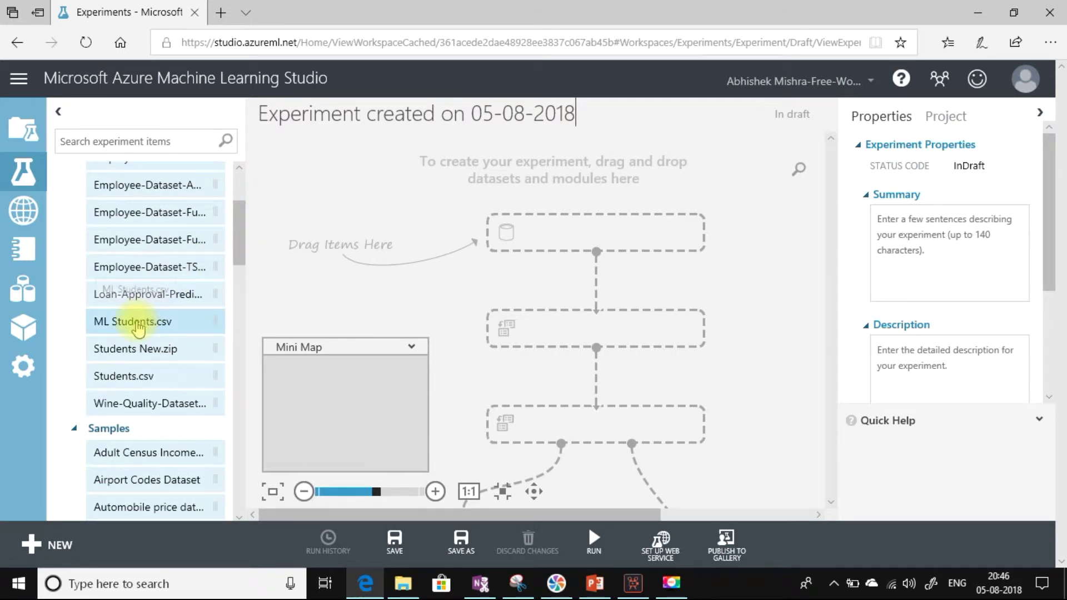
{"action": "left_click_drag", "start_coordinate": [137, 328], "coordinate": [599, 230]}
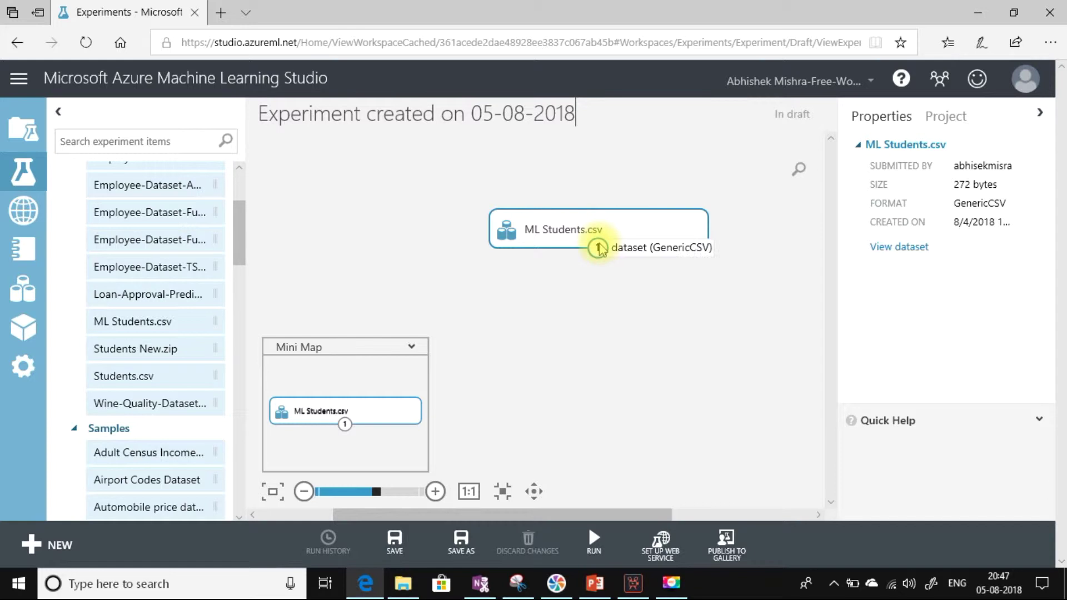
- Visualize the ML Students.csv dataset and examine the mean and median of the Marks in ML column
{"action": "right_click", "coordinate": [598, 247]}
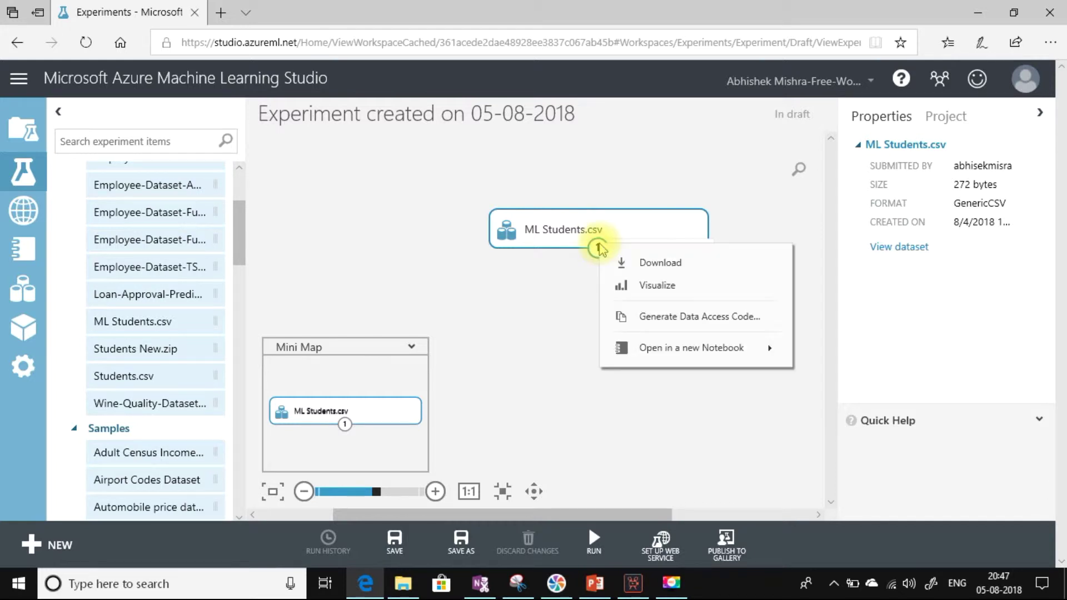
{"action": "left_click", "coordinate": [626, 285]}
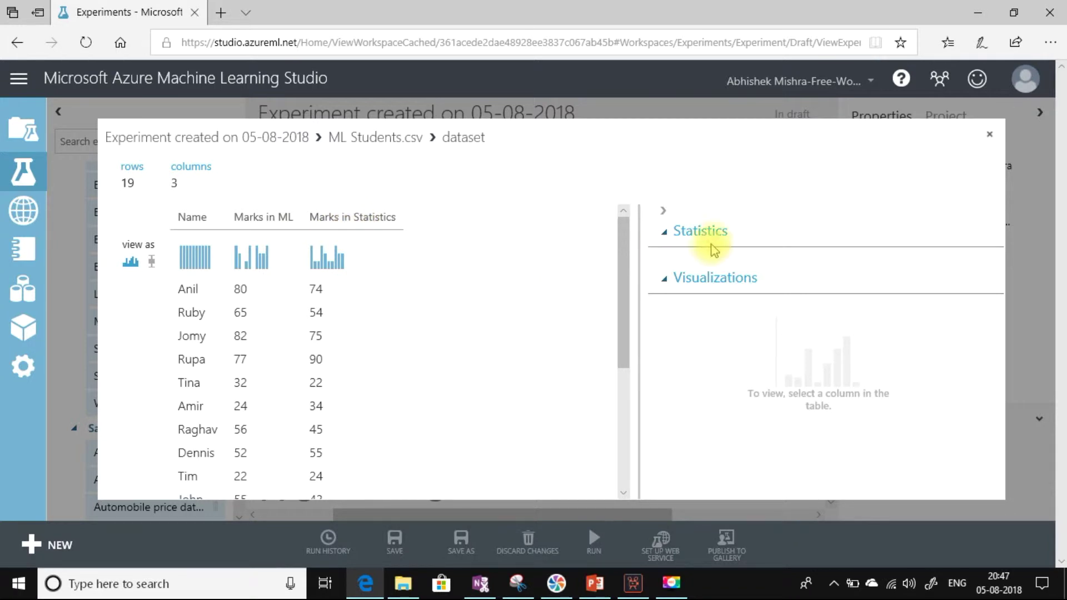
{"action": "left_click", "coordinate": [266, 219]}
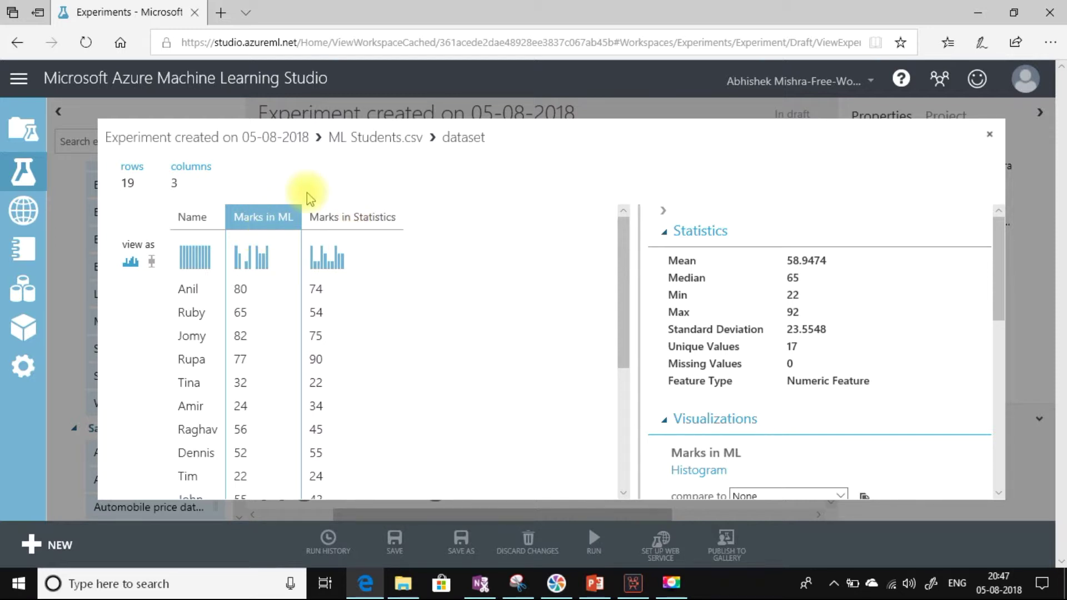
{"action": "double_click", "coordinate": [684, 261]}
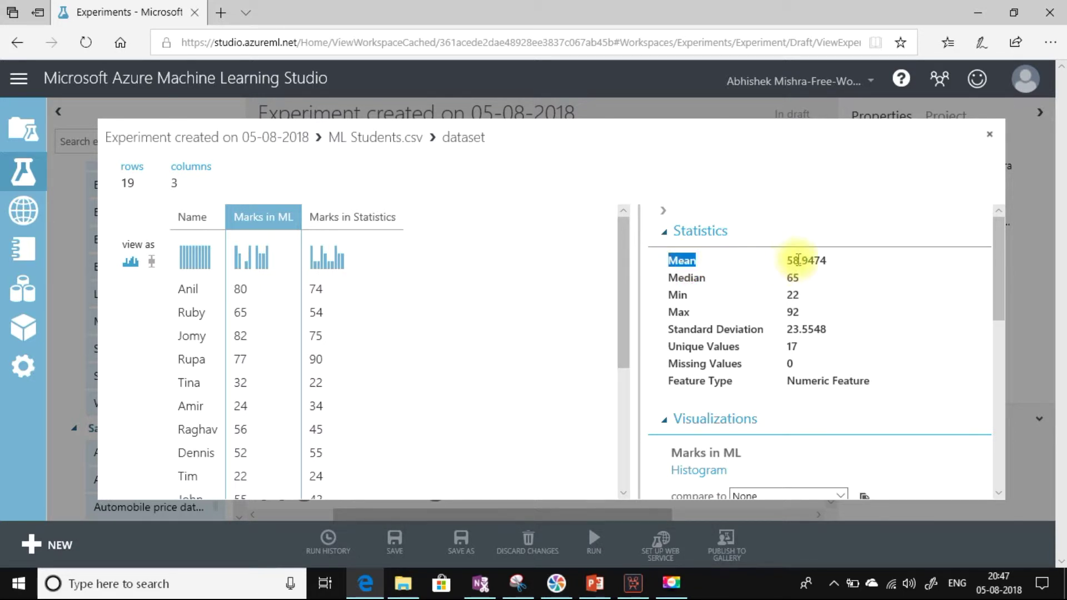
{"action": "left_click", "coordinate": [675, 281]}
{"action": "double_click", "coordinate": [674, 281]}
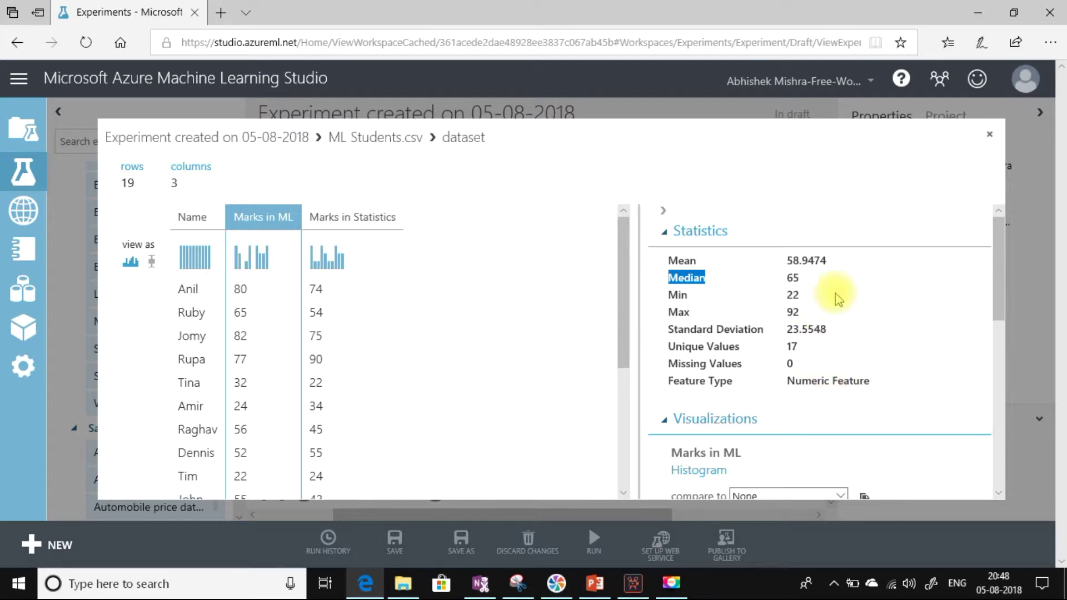
{"action": "left_click", "coordinate": [779, 278]}
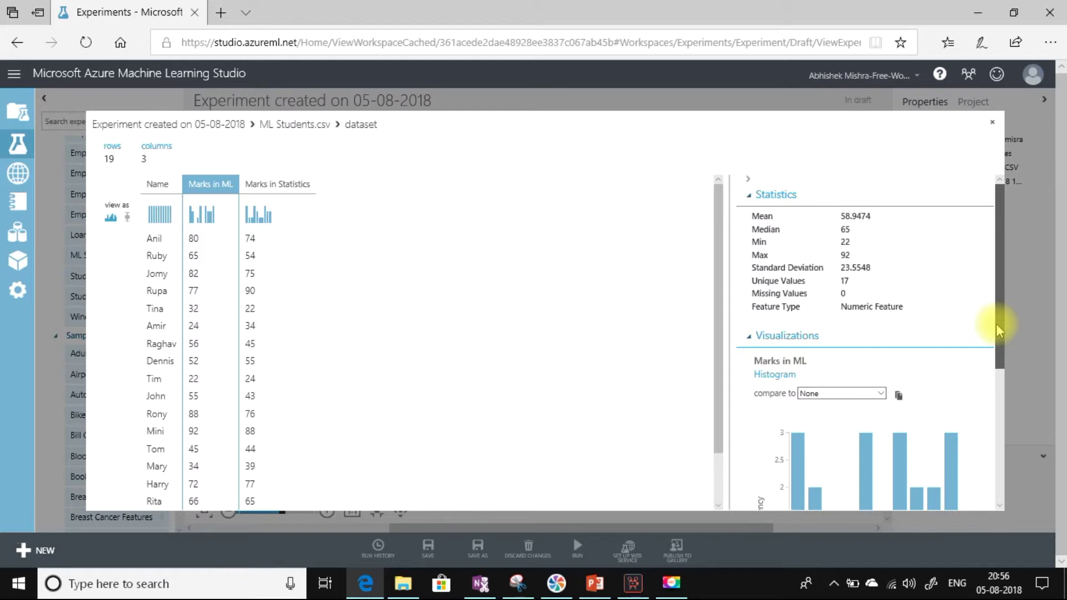
- Bring up the Marks in ML histogram and set the browser zoom to 100%
{"action": "left_click_drag", "start_coordinate": [997, 331], "coordinate": [999, 422]}
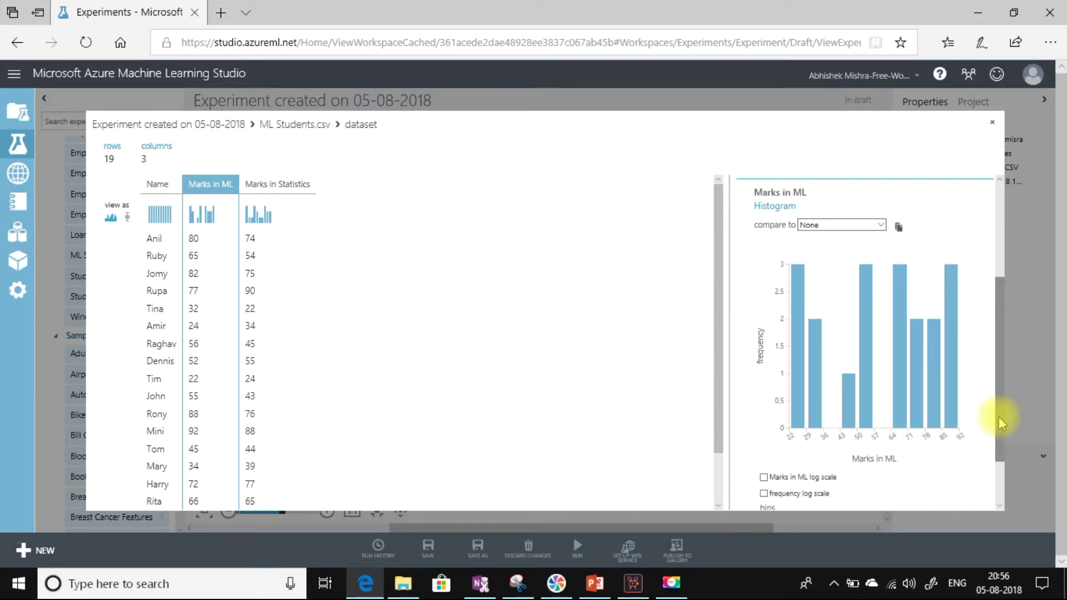
{"action": "left_click", "coordinate": [1052, 46]}
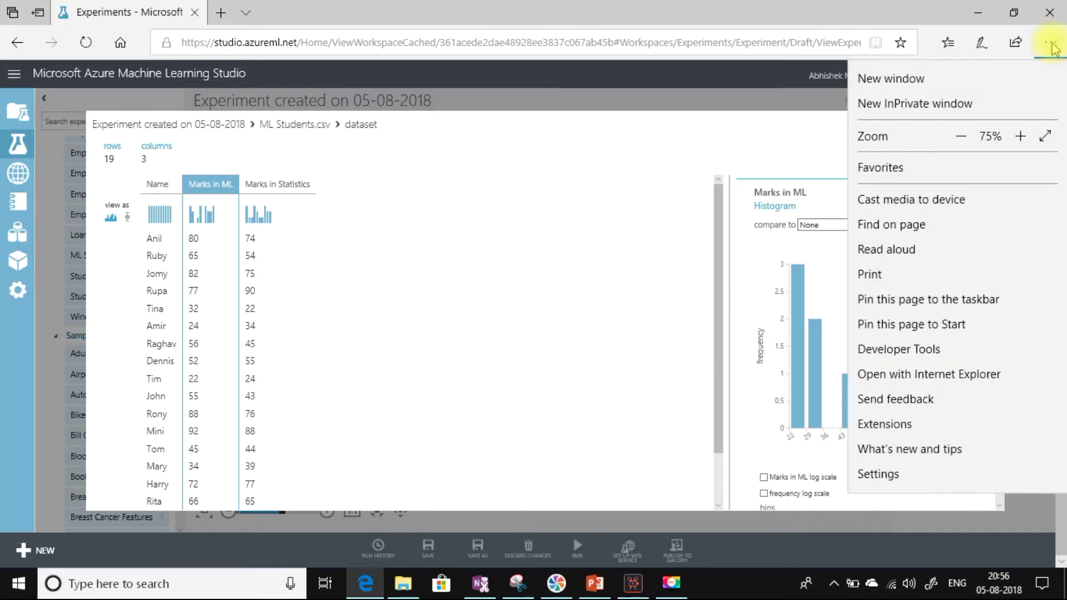
{"action": "left_click", "coordinate": [1020, 136]}
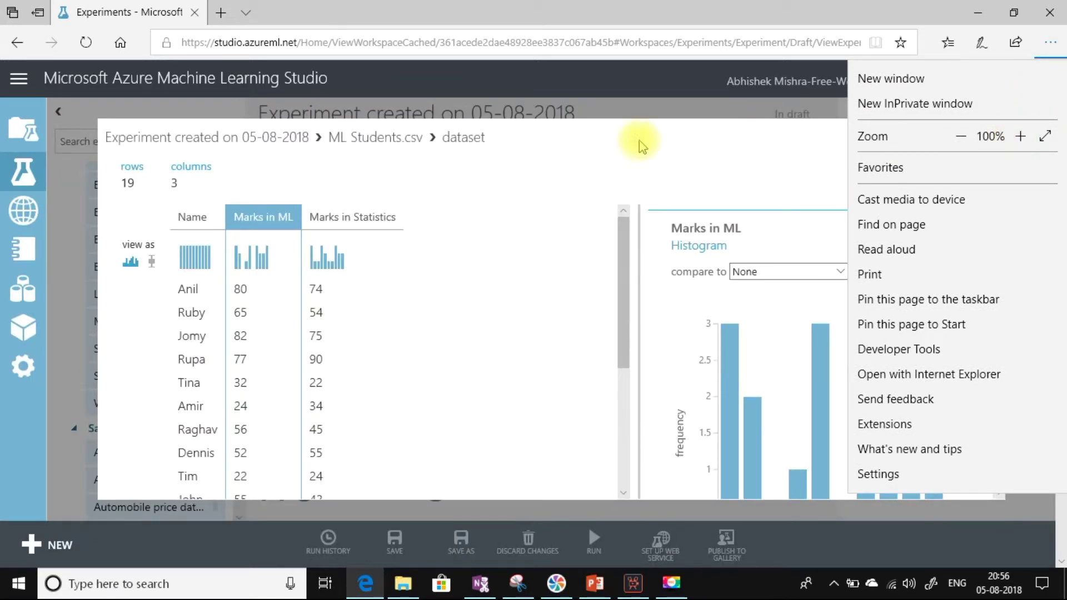
{"action": "left_click", "coordinate": [643, 82]}
- Examine the bins and frequencies of the Marks in ML histogram against the student marks in the table
{"action": "left_click_drag", "start_coordinate": [995, 328], "coordinate": [998, 365]}
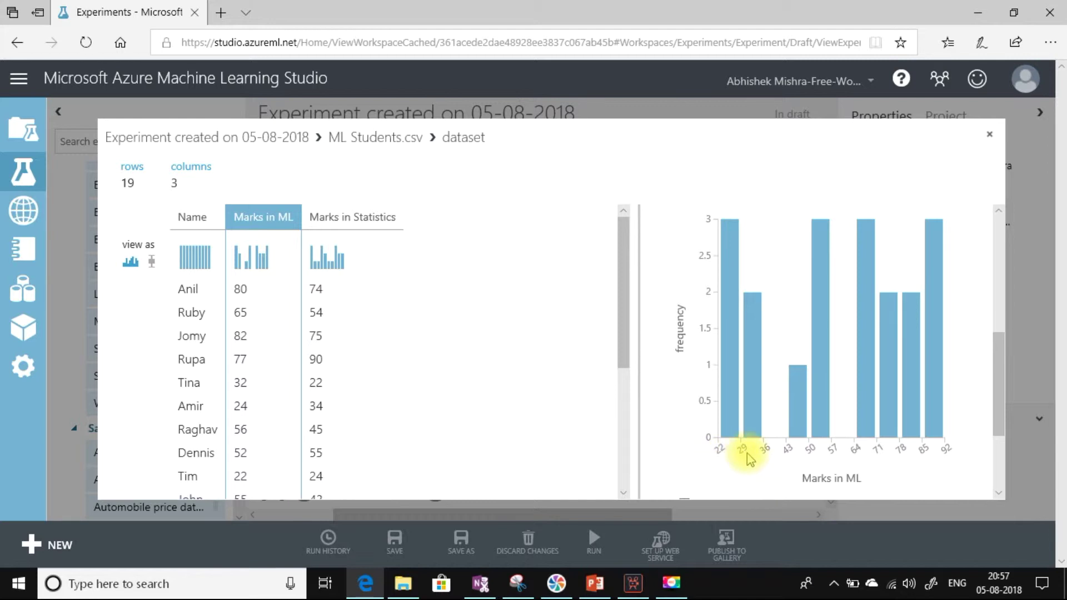
{"action": "mouse_move", "coordinate": [760, 448]}
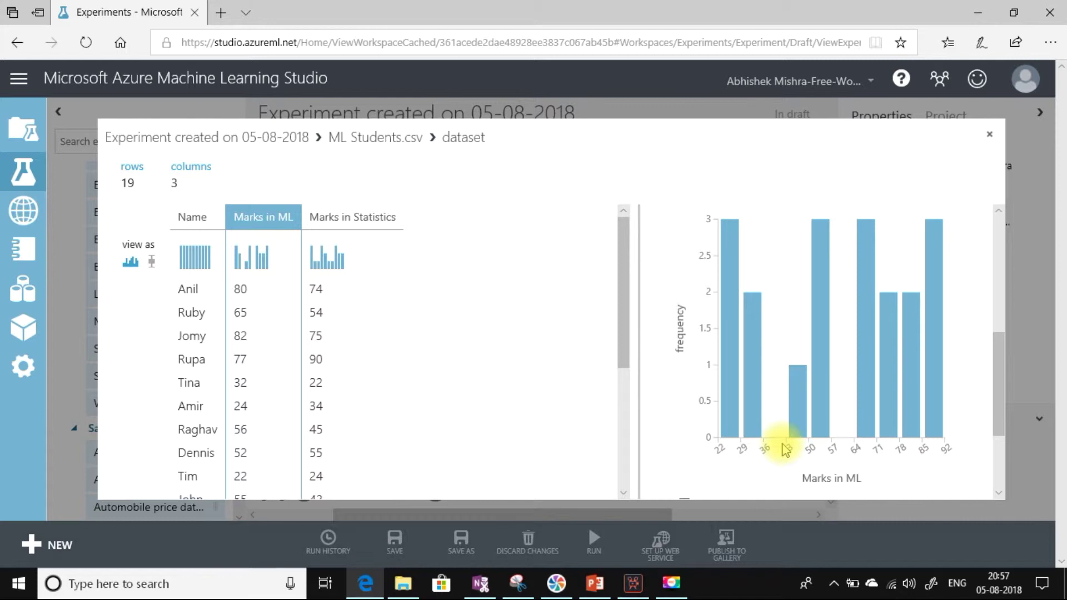
{"action": "mouse_move", "coordinate": [810, 451]}
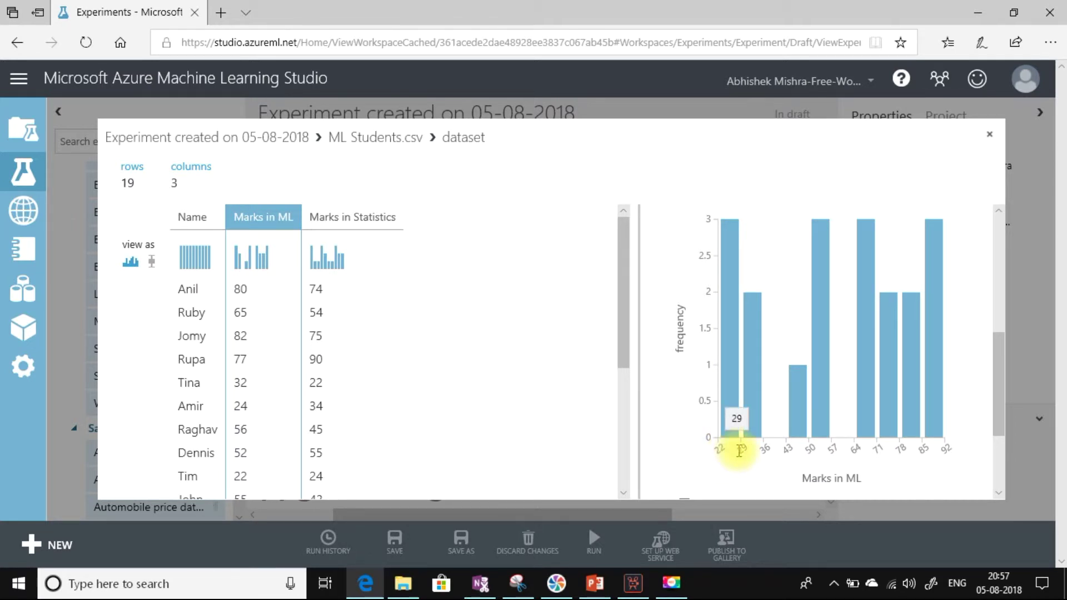
{"action": "left_click_drag", "start_coordinate": [626, 274], "coordinate": [618, 338]}
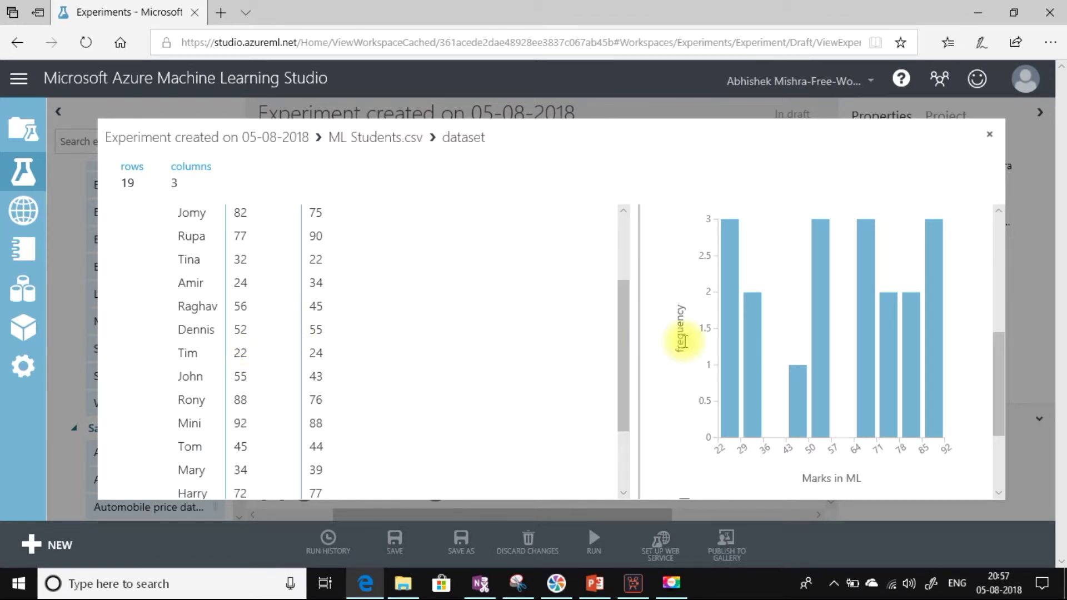
{"action": "left_click_drag", "start_coordinate": [623, 348], "coordinate": [625, 408]}
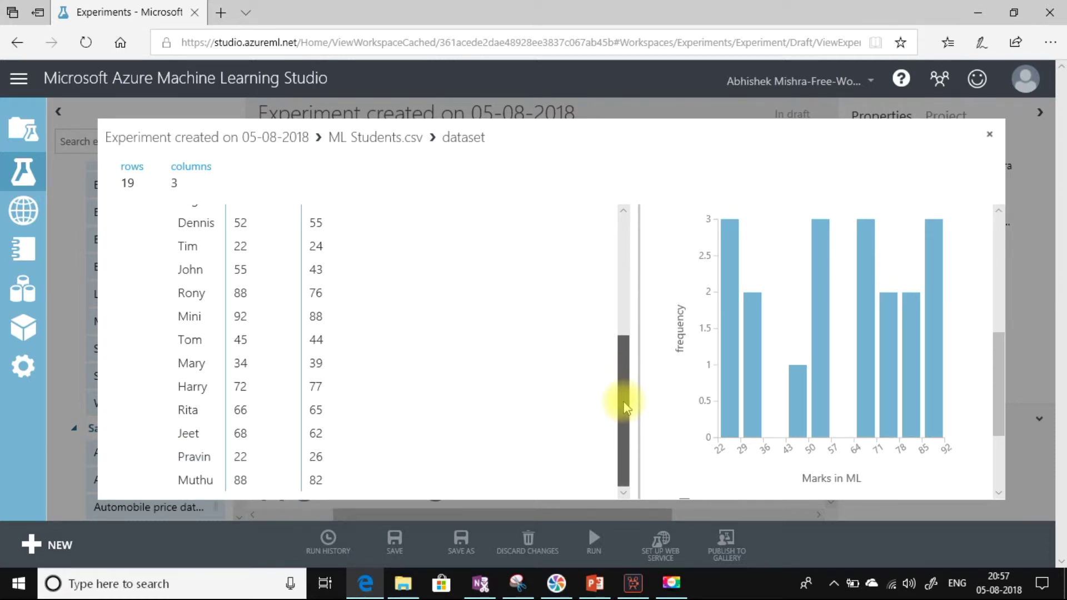
{"action": "left_click_drag", "start_coordinate": [623, 408], "coordinate": [631, 351]}
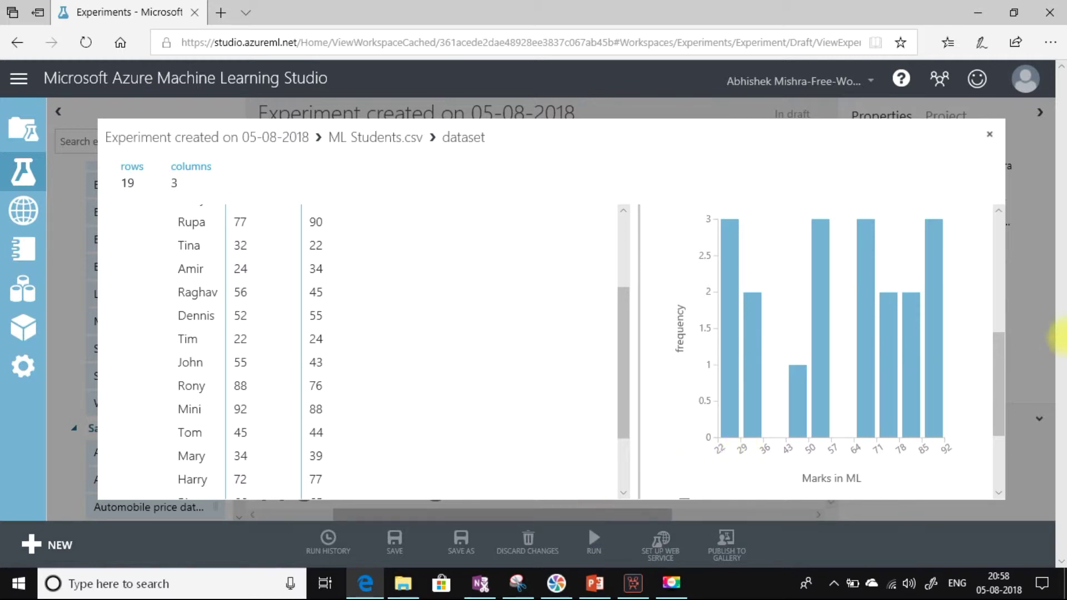
{"action": "left_click_drag", "start_coordinate": [1001, 371], "coordinate": [998, 280]}
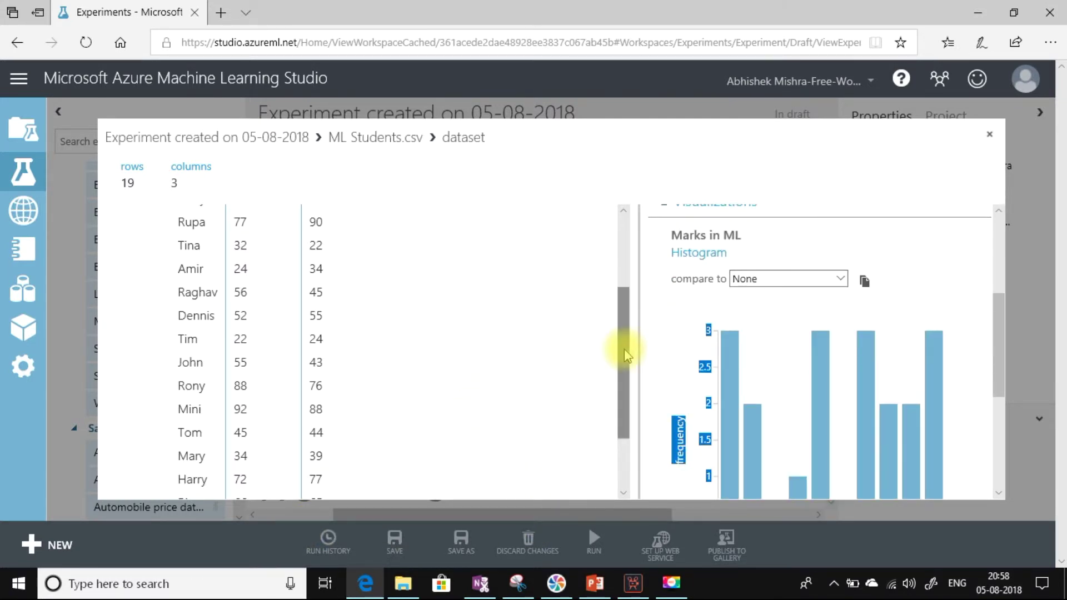
{"action": "left_click_drag", "start_coordinate": [626, 350], "coordinate": [614, 203]}
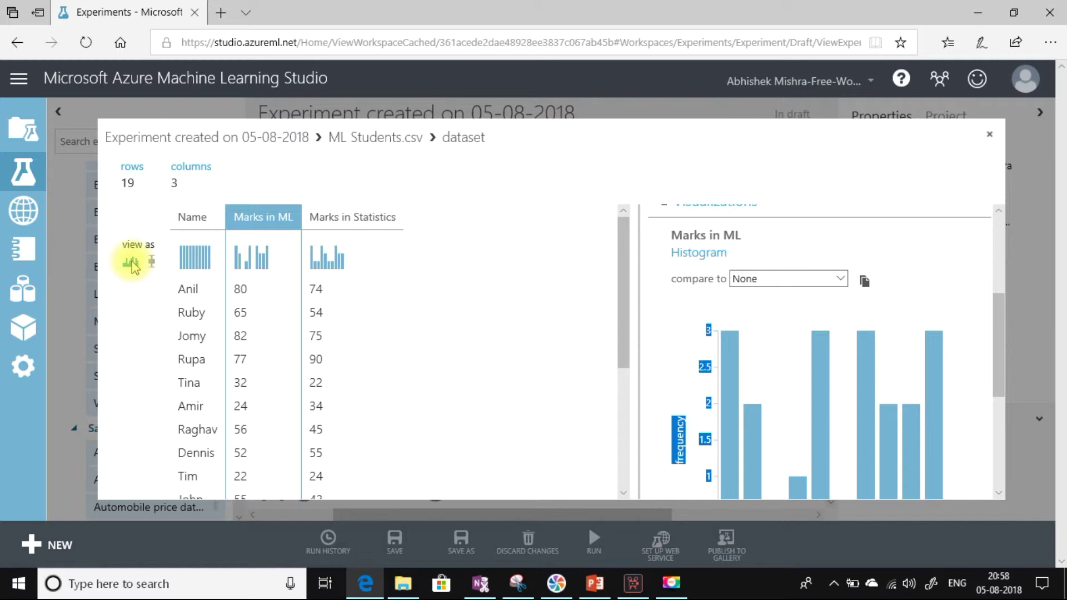
{"action": "left_click", "coordinate": [694, 358]}
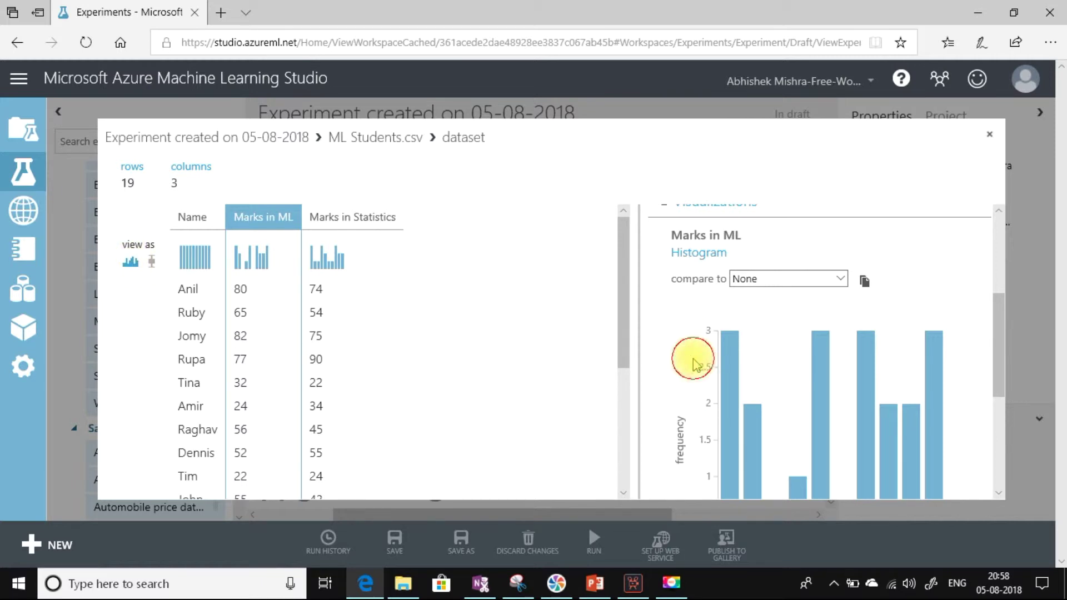
- View the Marks in ML column as a box plot and return to the histogram view
{"action": "left_click", "coordinate": [151, 262]}
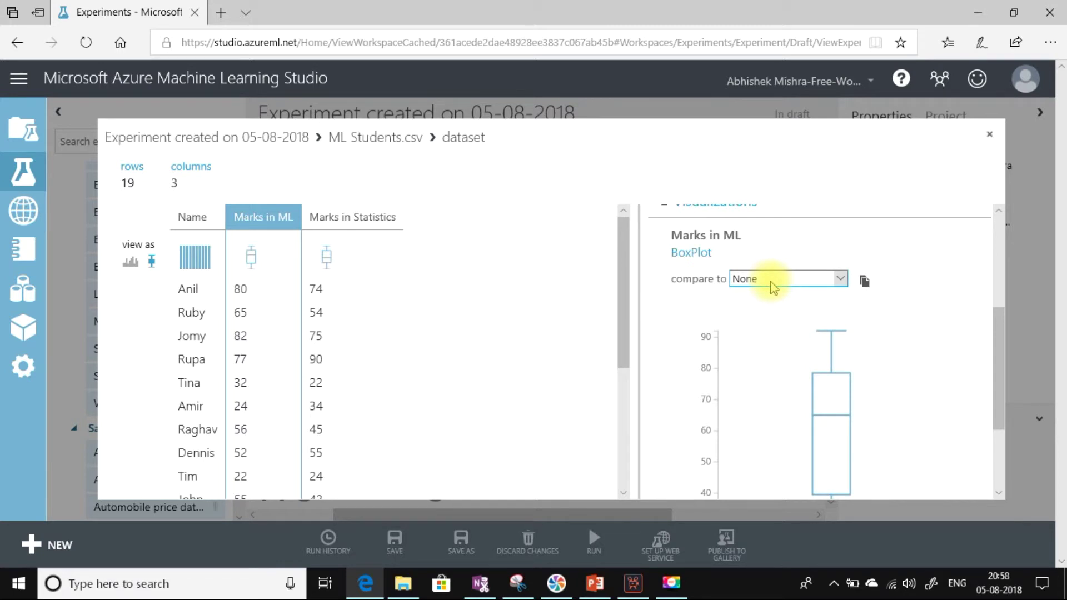
{"action": "left_click_drag", "start_coordinate": [999, 328], "coordinate": [999, 369]}
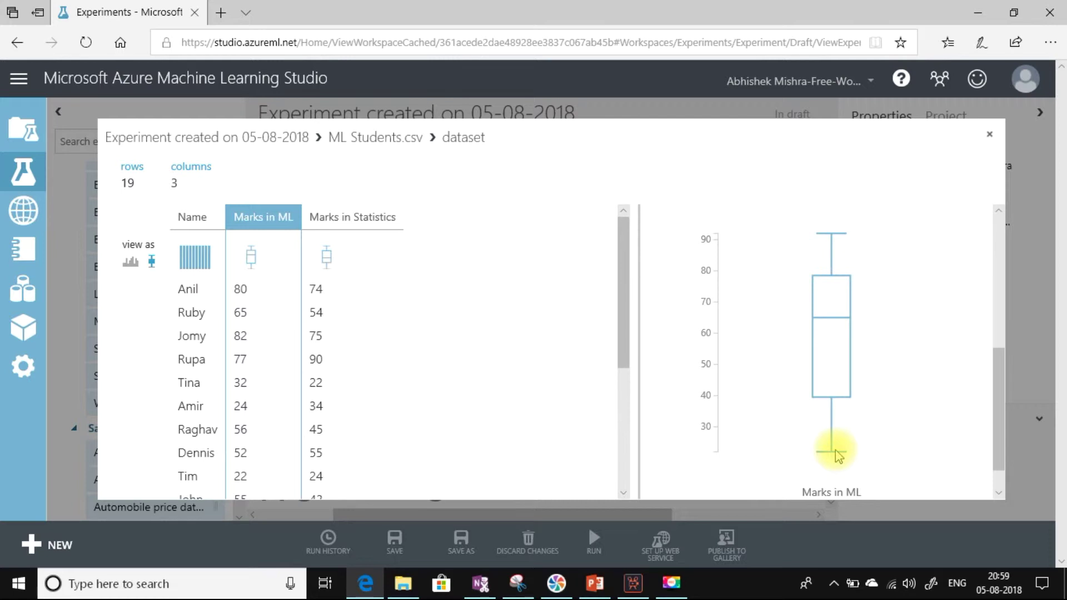
{"action": "left_click", "coordinate": [129, 264]}
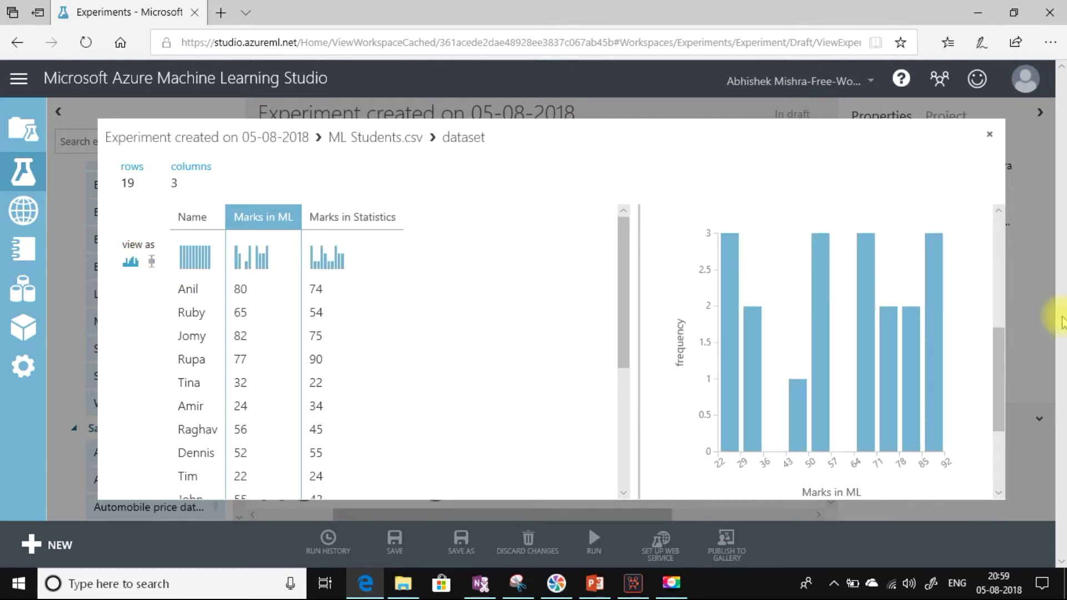
- Apply the log scale to both Marks in ML and frequency in the histogram and inspect the chart
{"action": "left_click_drag", "start_coordinate": [1000, 338], "coordinate": [1003, 394]}
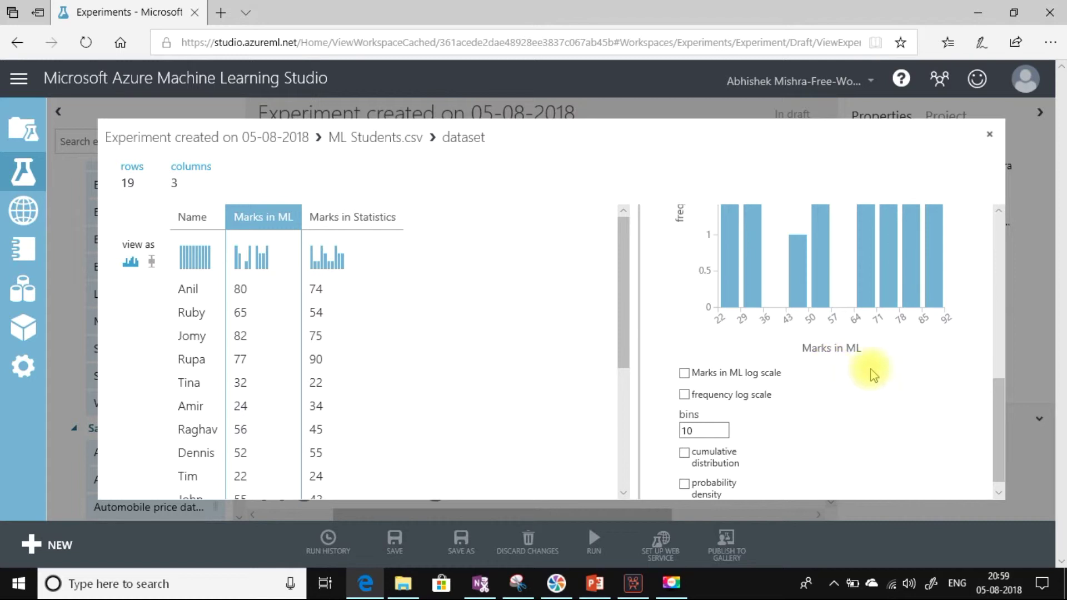
{"action": "left_click_drag", "start_coordinate": [1000, 431], "coordinate": [992, 382]}
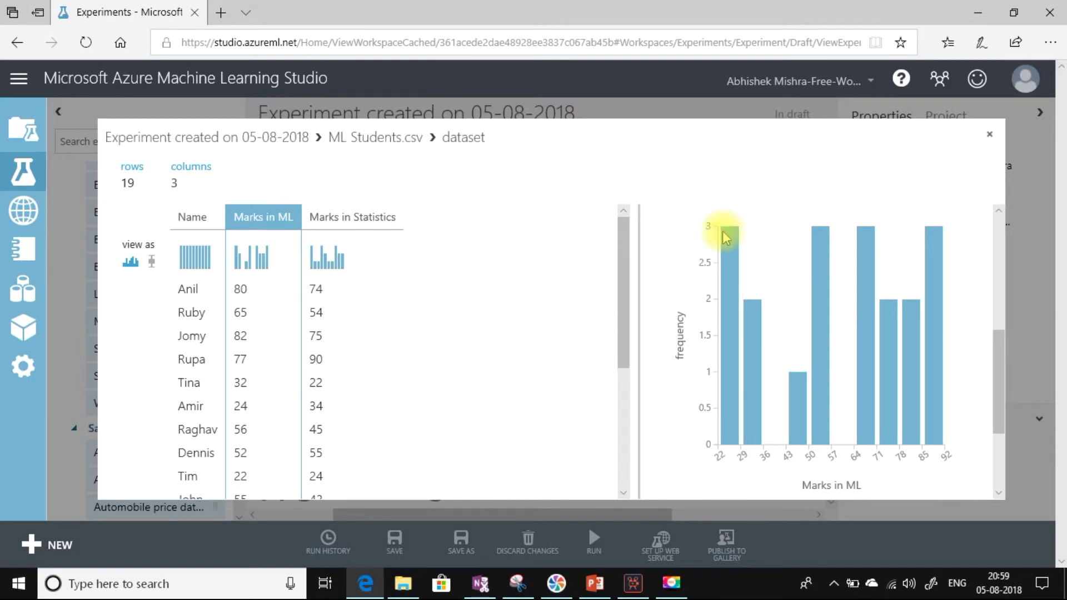
{"action": "left_click_drag", "start_coordinate": [1002, 347], "coordinate": [1000, 382]}
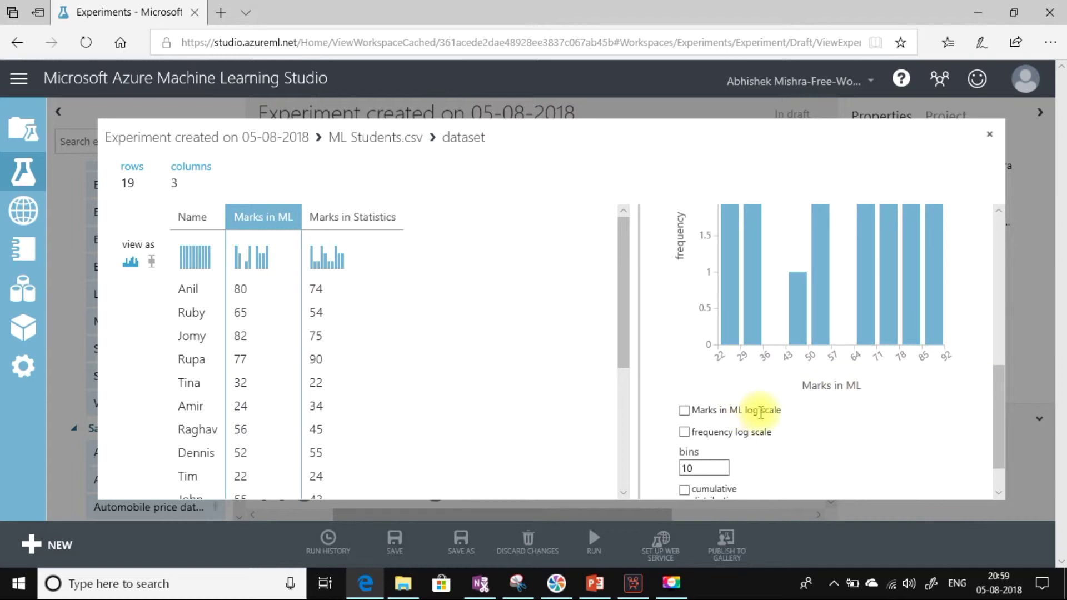
{"action": "left_click", "coordinate": [685, 411]}
{"action": "left_click", "coordinate": [685, 433]}
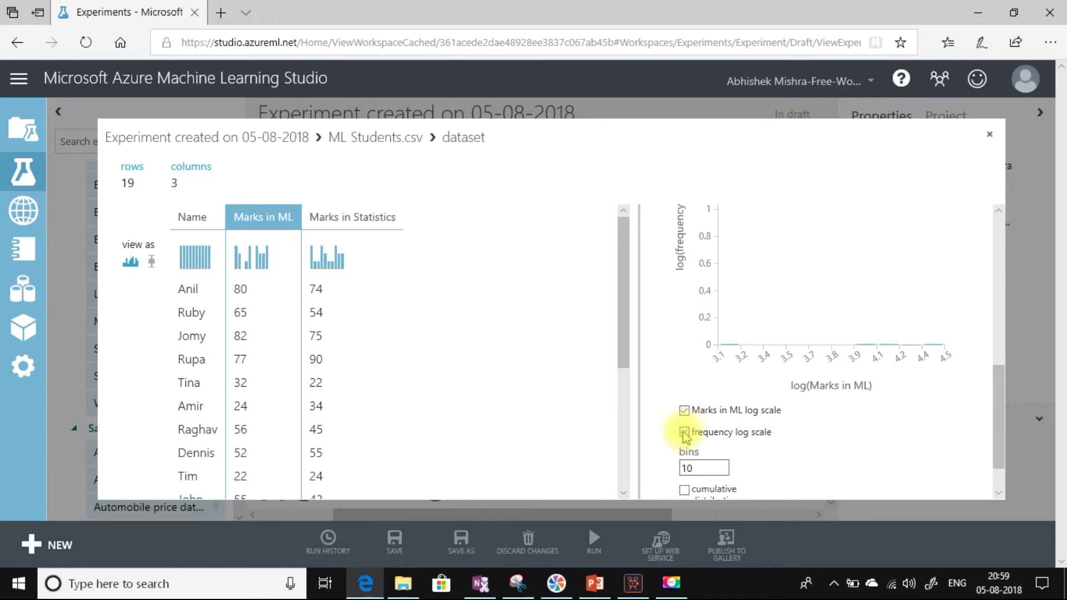
{"action": "left_click_drag", "start_coordinate": [995, 431], "coordinate": [995, 381]}
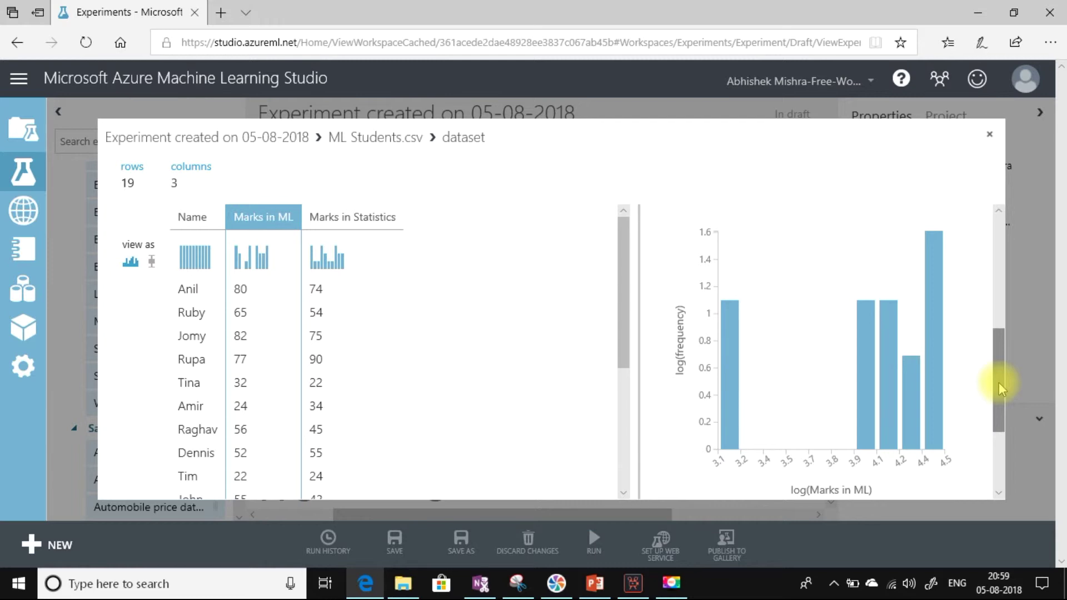
- Turn off the Marks in ML log scale and the frequency log scale for the histogram
{"action": "left_click_drag", "start_coordinate": [999, 383], "coordinate": [1001, 426]}
{"action": "left_click", "coordinate": [684, 391]}
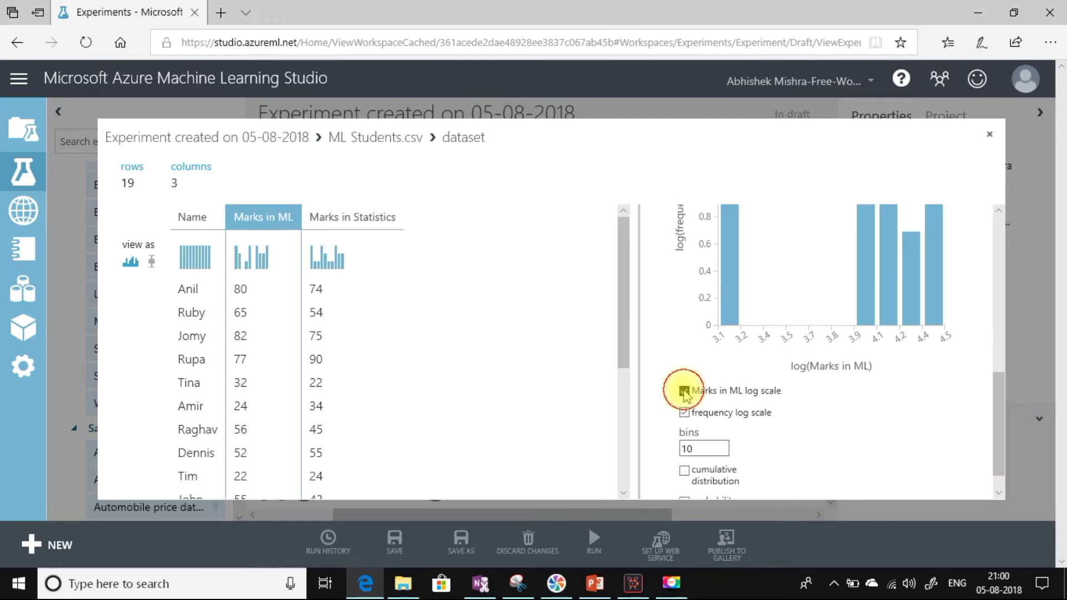
{"action": "left_click", "coordinate": [684, 412]}
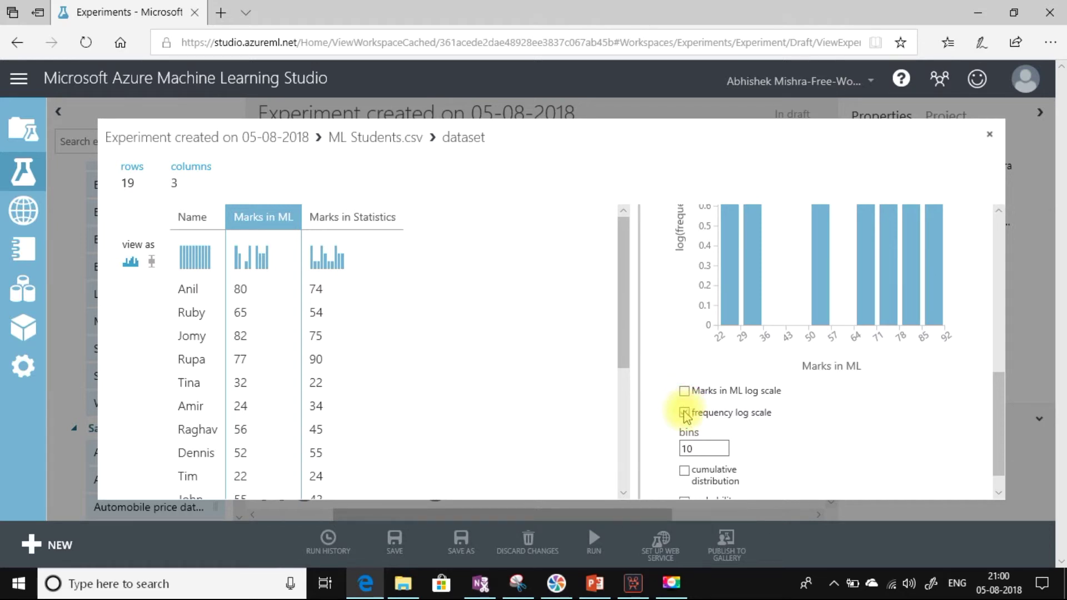
{"action": "left_click", "coordinate": [684, 412]}
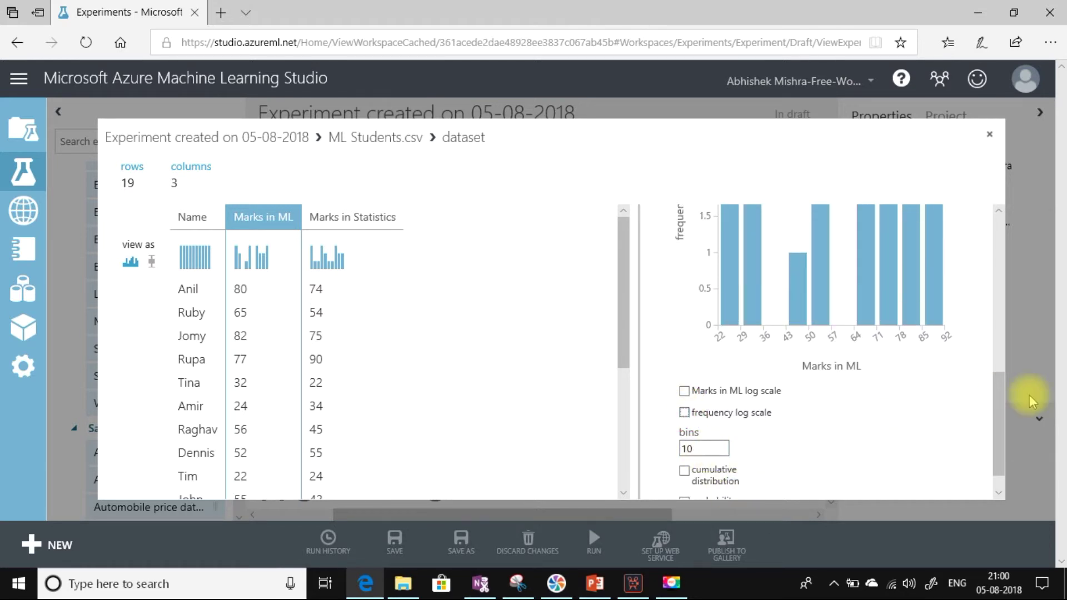
- Set the number of bins in the Marks in ML histogram to 5
{"action": "left_click", "coordinate": [999, 396]}
{"action": "left_click_drag", "start_coordinate": [999, 395], "coordinate": [998, 418]}
{"action": "left_click", "coordinate": [713, 421]}
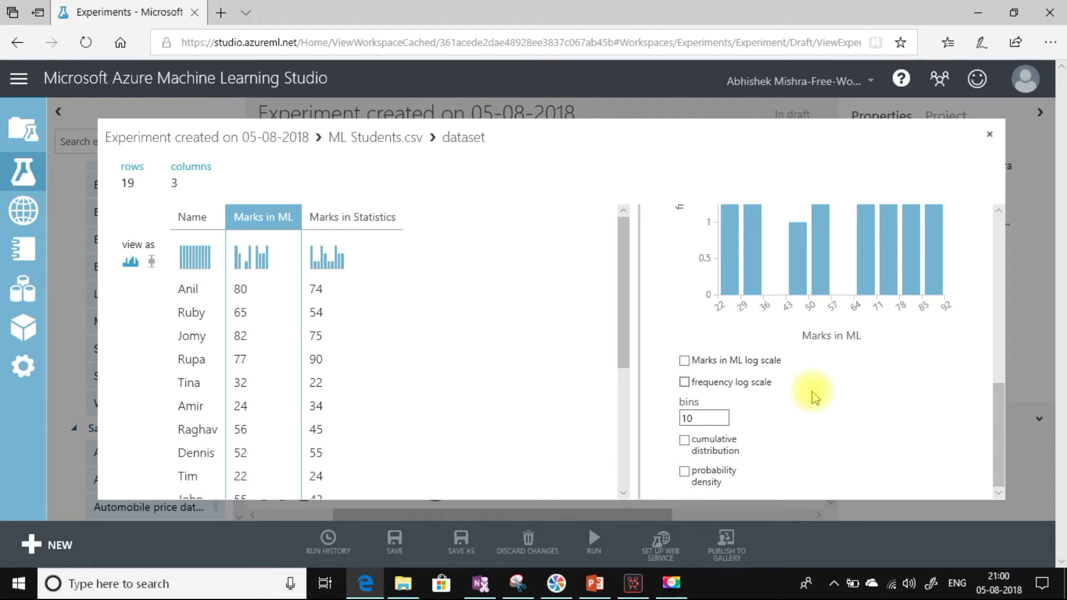
{"action": "left_click", "coordinate": [696, 416]}
{"action": "double_click", "coordinate": [696, 416]}
{"action": "type", "text": "5"}
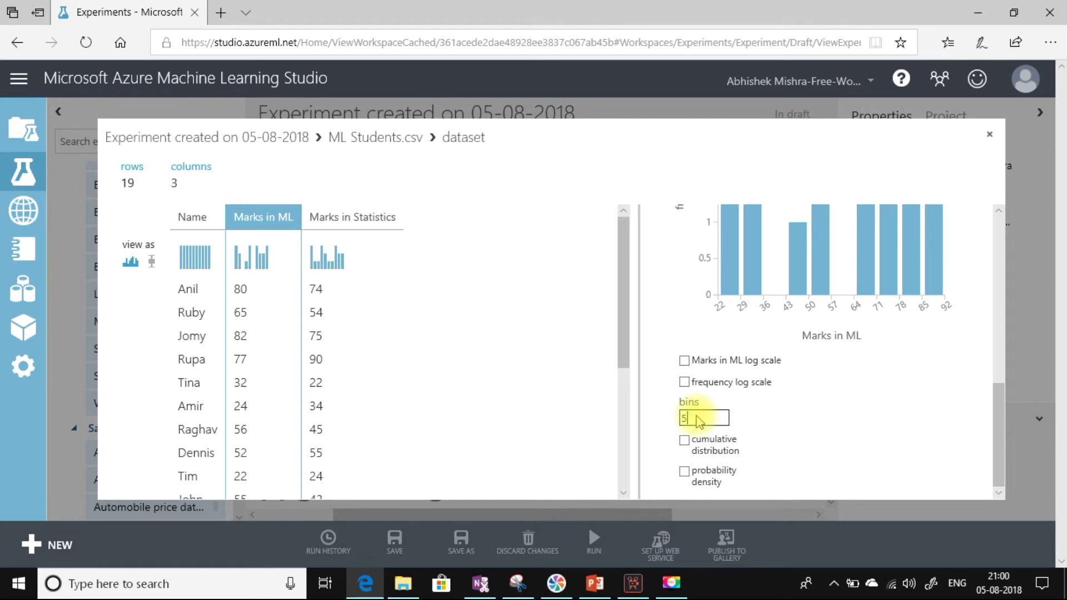
{"action": "key", "text": "Return"}
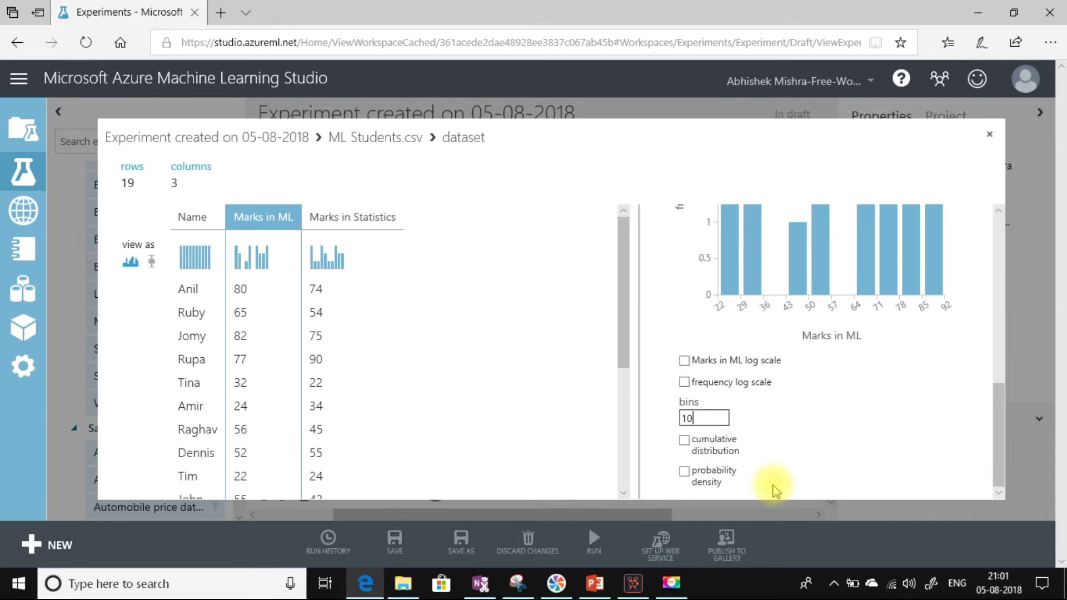
- Overlay the cumulative distribution on the Marks in ML histogram and examine the curve across the bins
{"action": "left_click", "coordinate": [684, 440]}
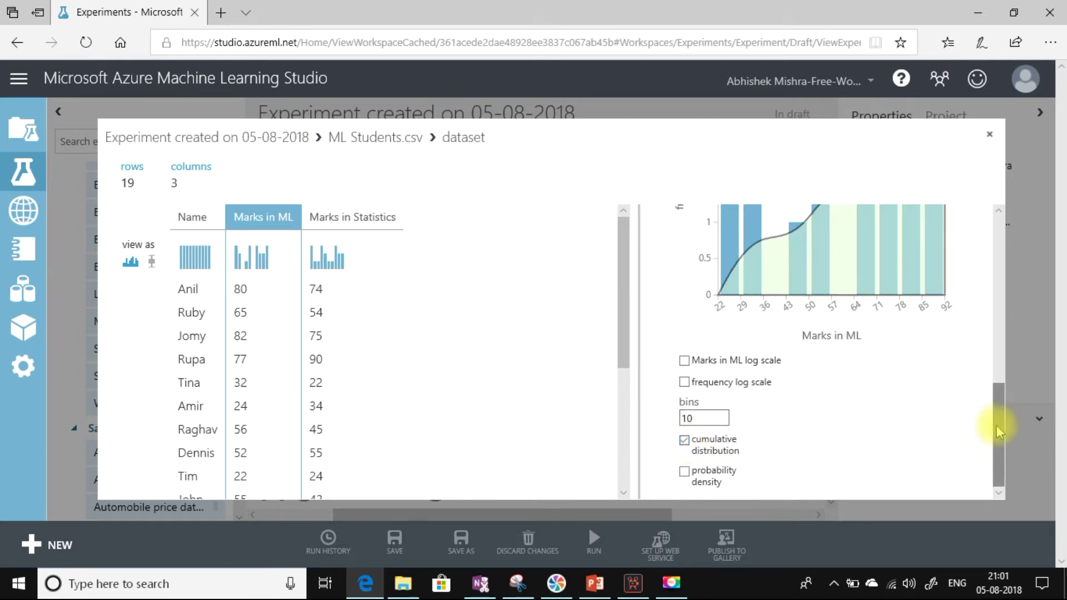
{"action": "left_click_drag", "start_coordinate": [996, 425], "coordinate": [994, 371]}
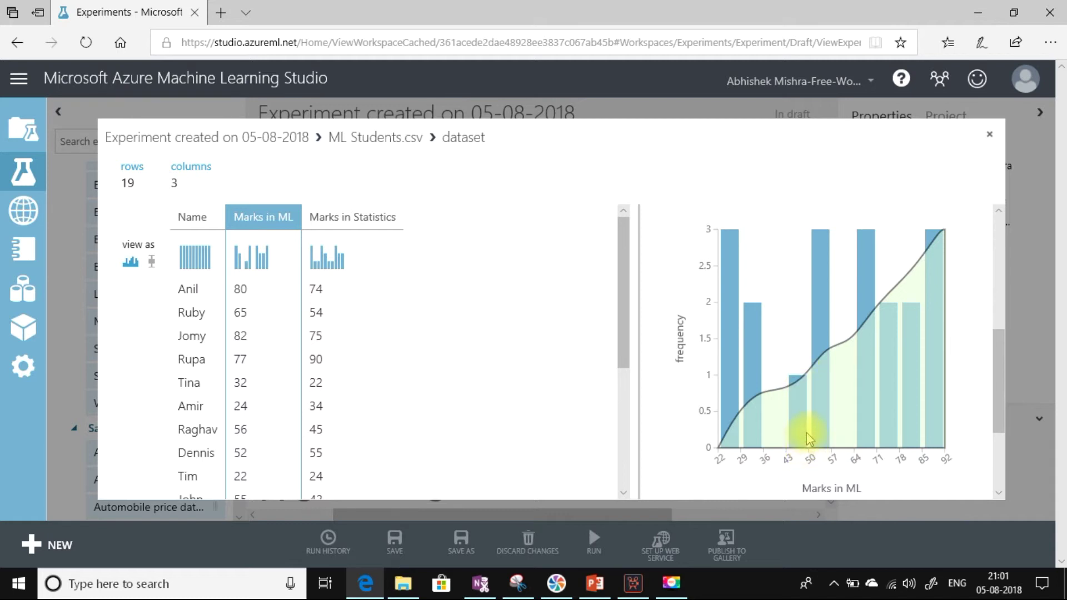
{"action": "scroll", "coordinate": [808, 439], "scroll_direction": "down", "scroll_amount": 1}
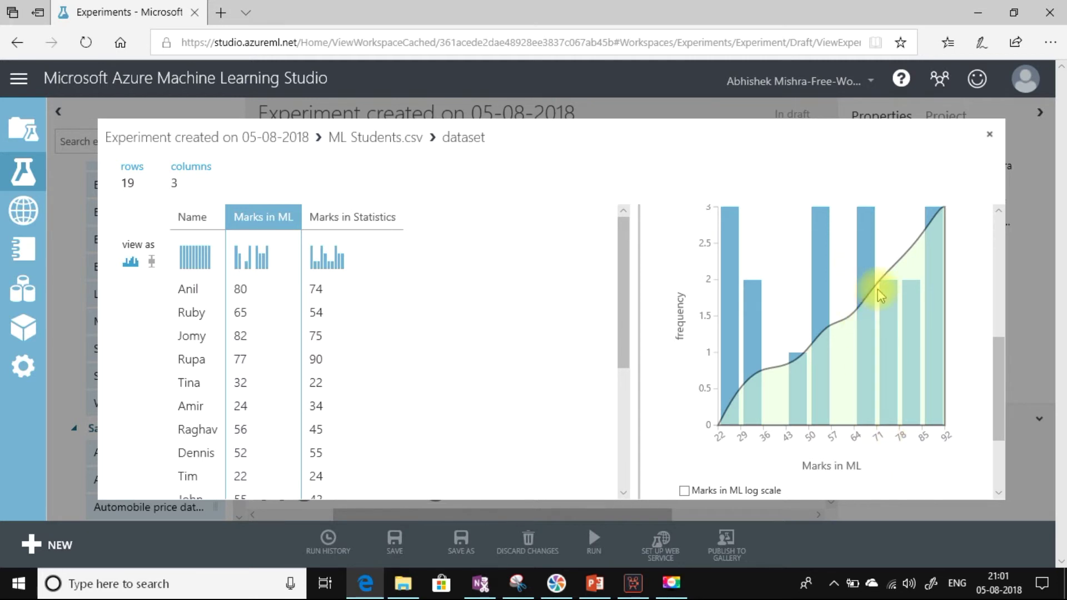
{"action": "mouse_move", "coordinate": [876, 290]}
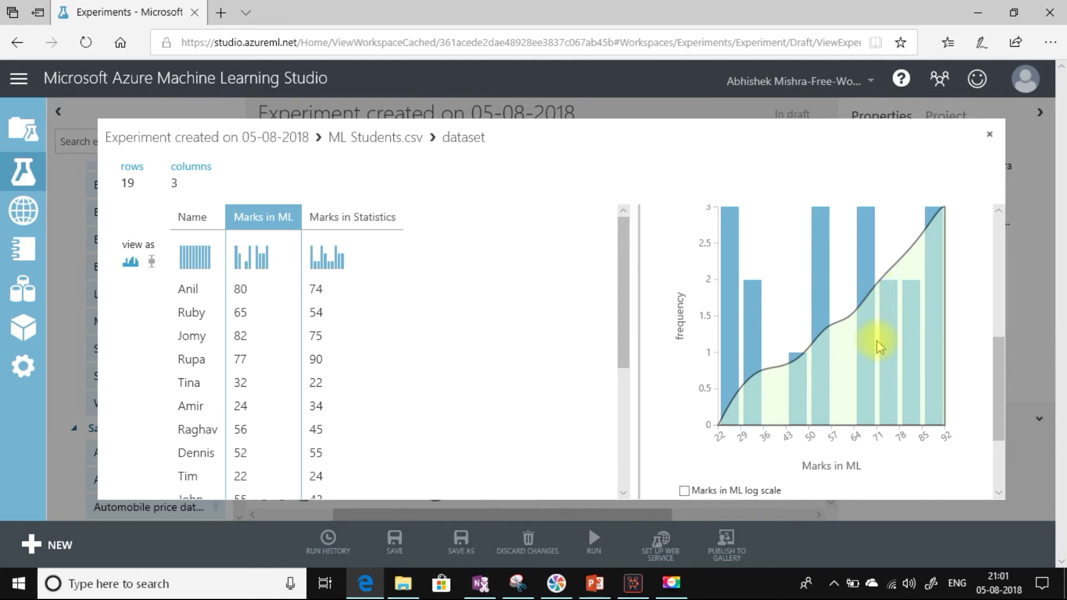
{"action": "mouse_move", "coordinate": [878, 433]}
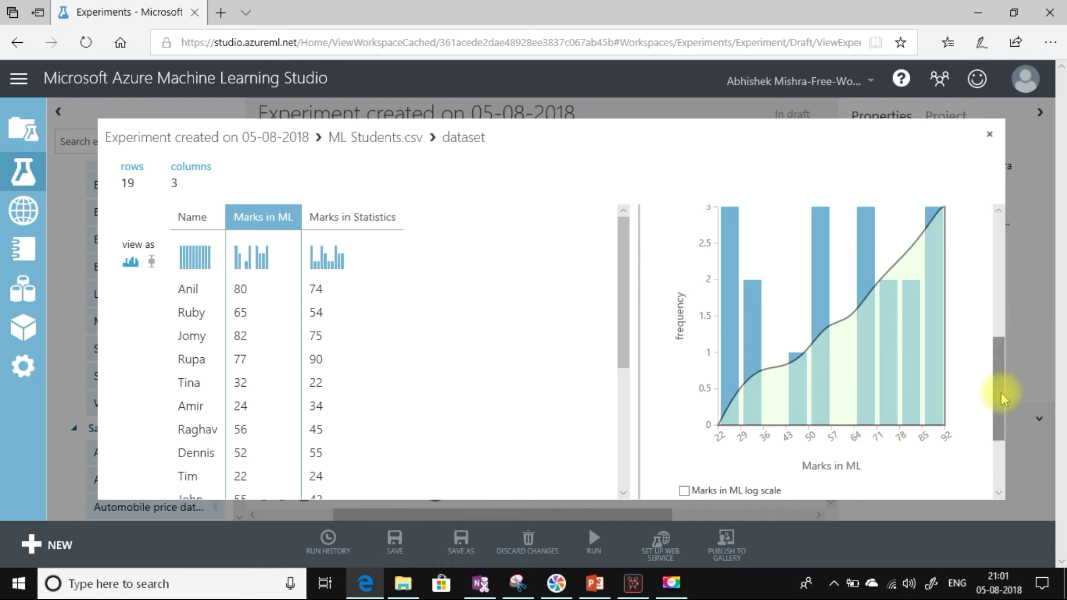
{"action": "left_click_drag", "start_coordinate": [1001, 392], "coordinate": [1001, 452]}
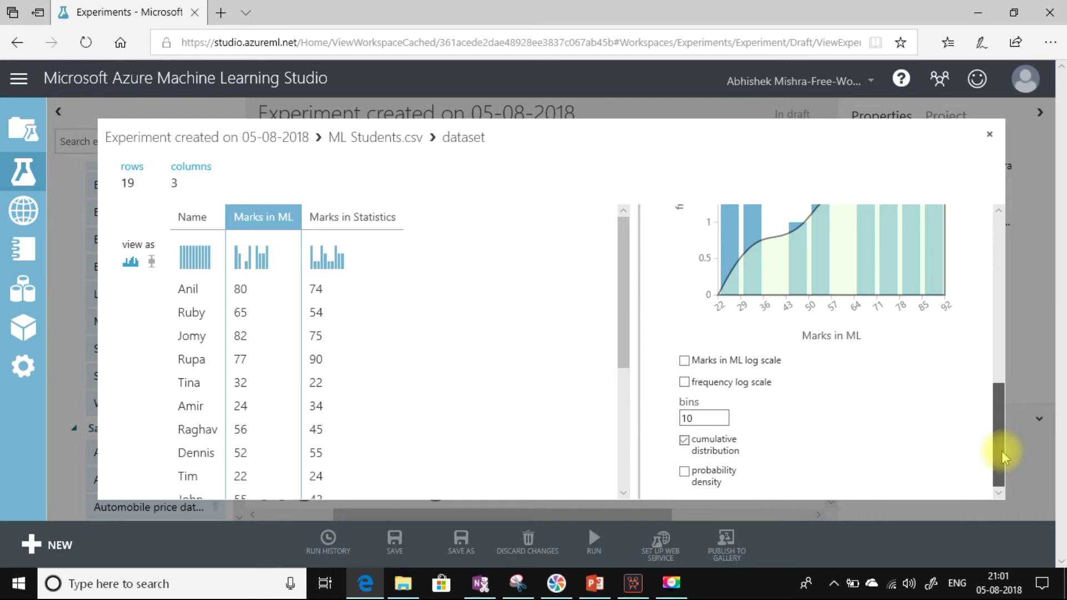
{"action": "scroll", "coordinate": [1001, 450], "scroll_direction": "up", "scroll_amount": 2}
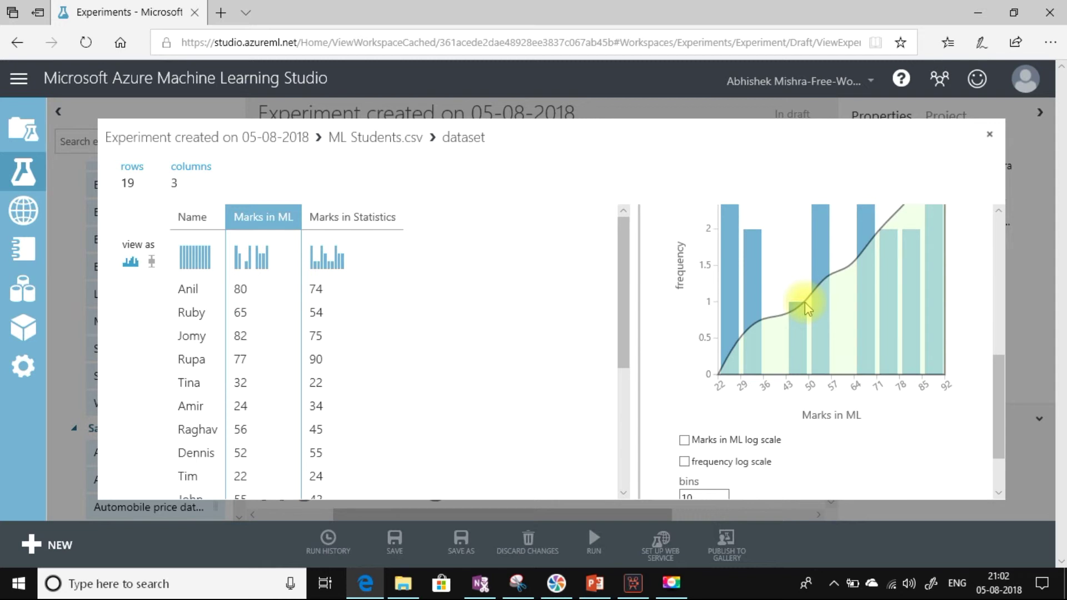
{"action": "mouse_move", "coordinate": [722, 301]}
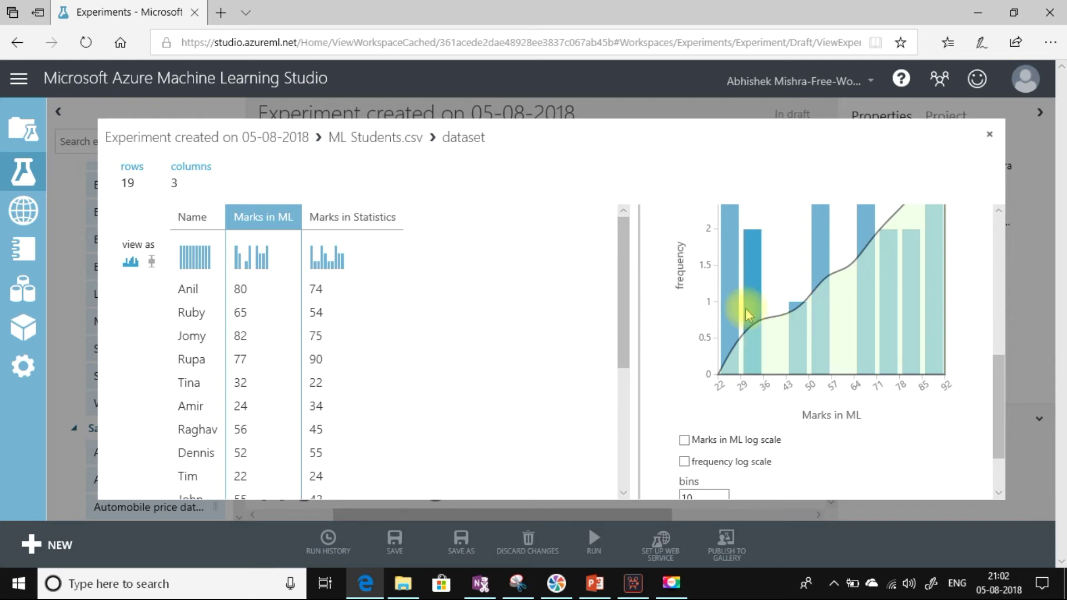
{"action": "mouse_move", "coordinate": [747, 314]}
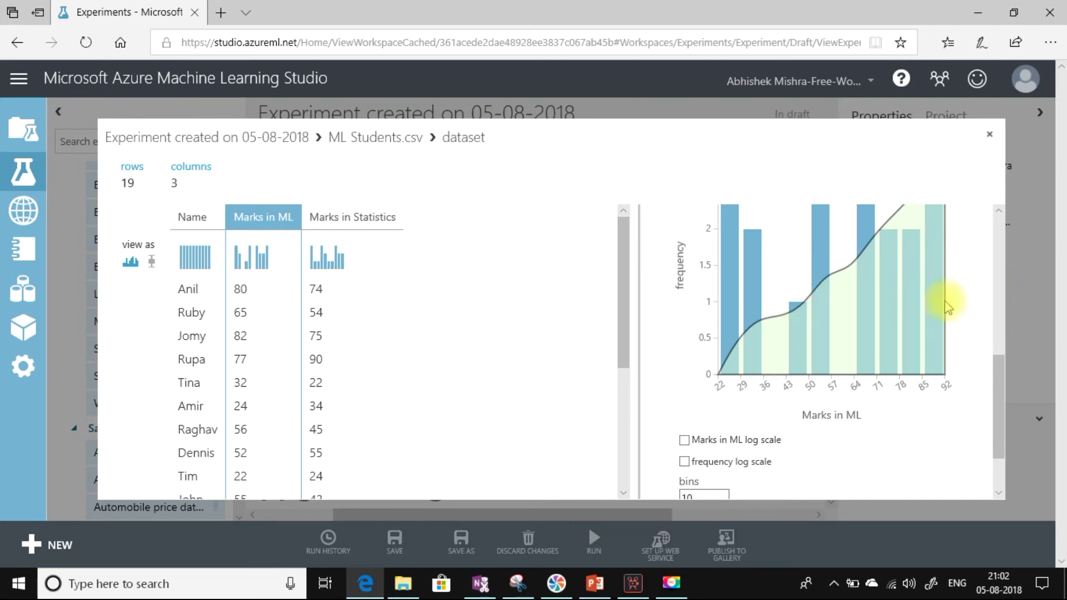
- Replace the cumulative distribution with the probability density curve on the Marks in ML histogram and examine its shape
{"action": "left_click_drag", "start_coordinate": [1000, 396], "coordinate": [1000, 432]}
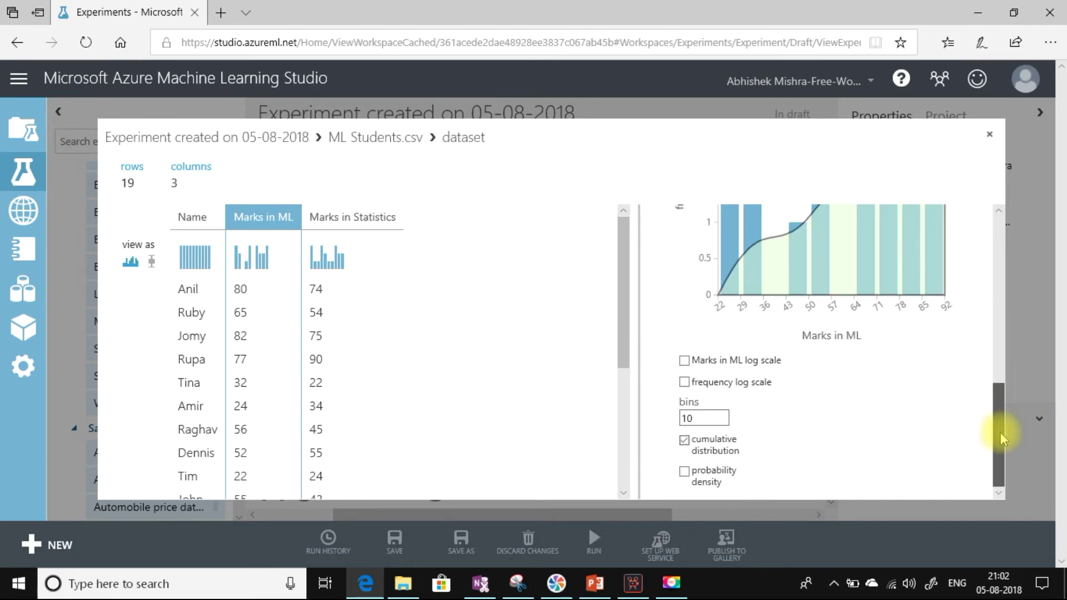
{"action": "left_click", "coordinate": [685, 442]}
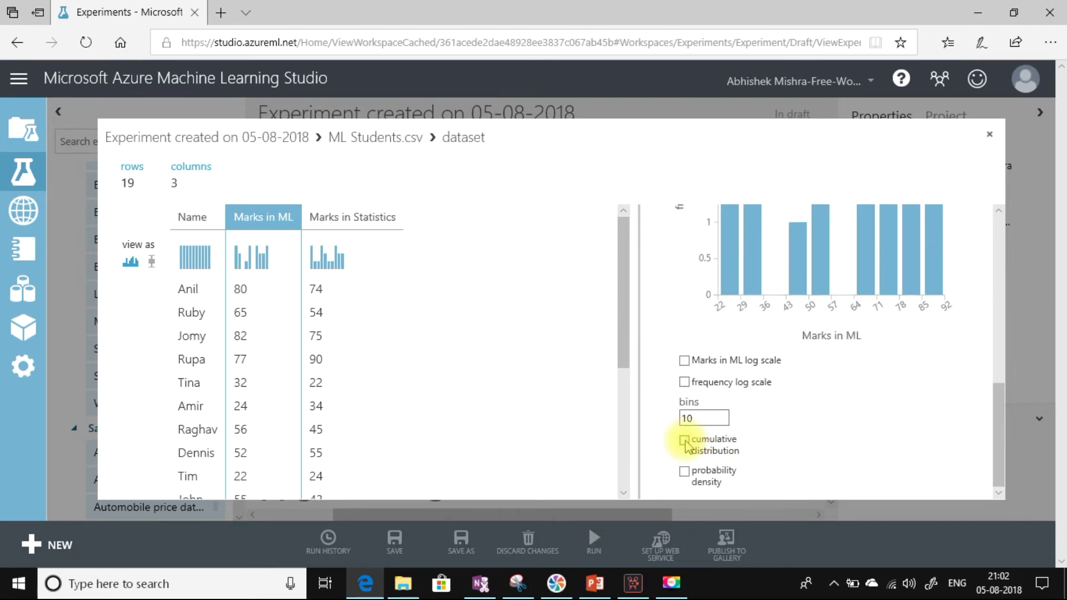
{"action": "left_click", "coordinate": [685, 471]}
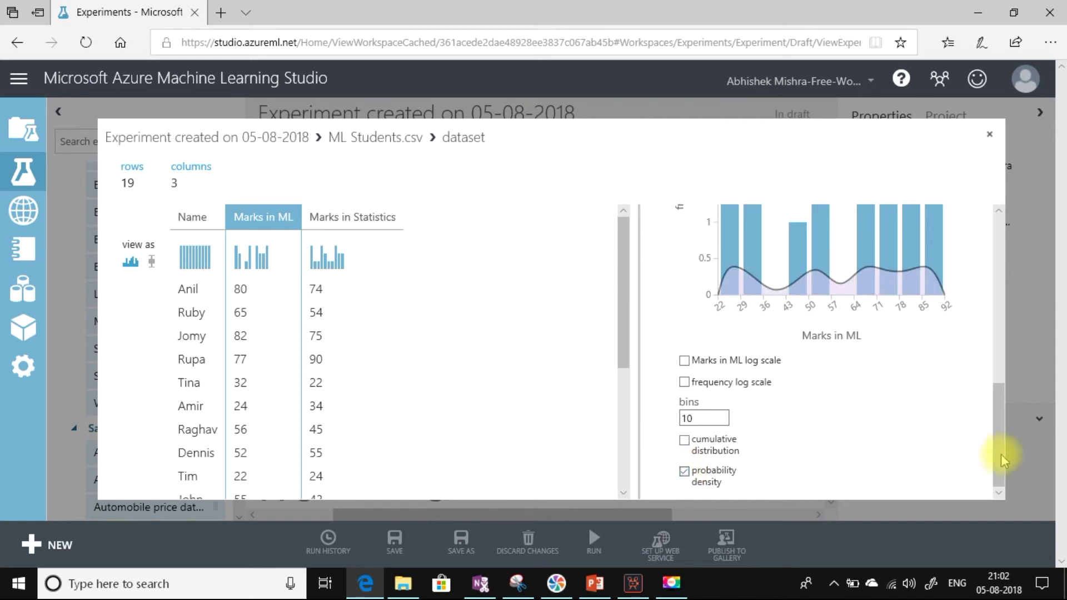
{"action": "left_click_drag", "start_coordinate": [1001, 456], "coordinate": [997, 427]}
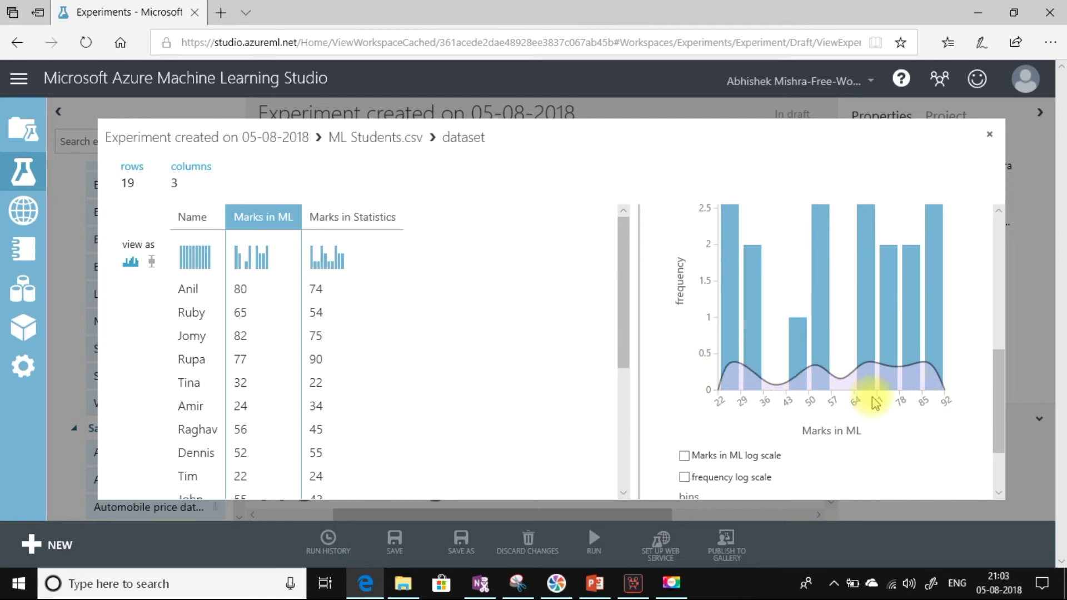
{"action": "mouse_move", "coordinate": [875, 397]}
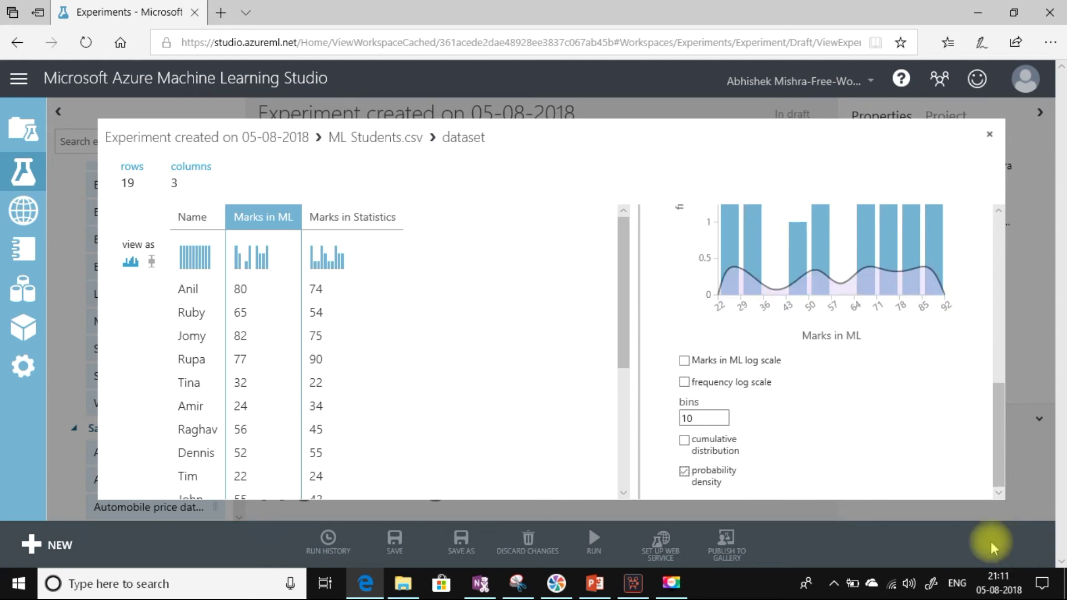
- Turn off the probability density and compare Marks in ML to Marks in Statistics, viewing the whole scatter plot
{"action": "left_click", "coordinate": [685, 472]}
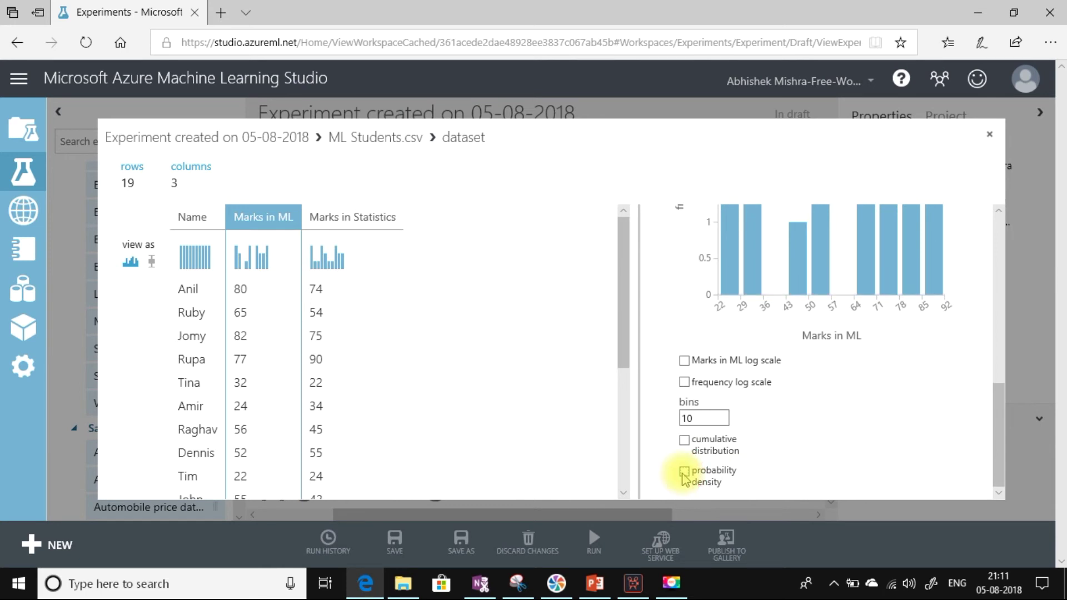
{"action": "left_click_drag", "start_coordinate": [996, 419], "coordinate": [999, 278]}
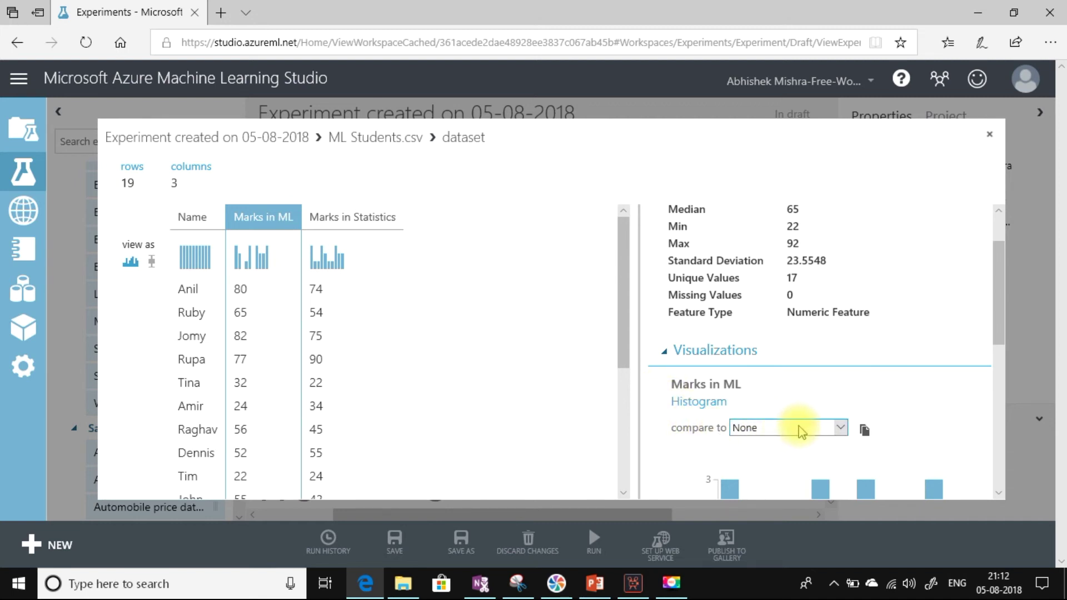
{"action": "left_click", "coordinate": [845, 432]}
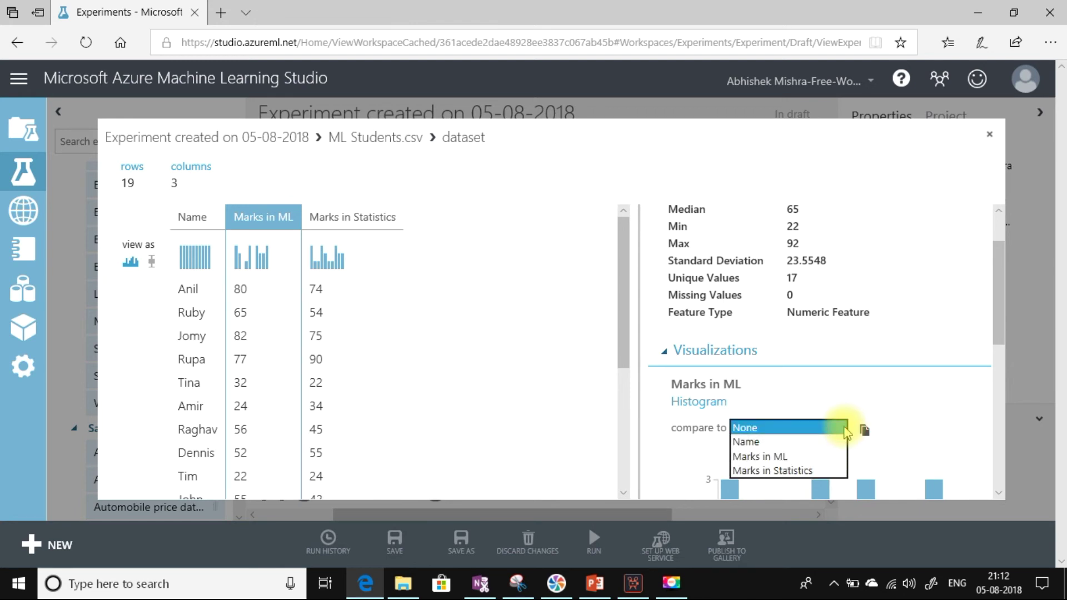
{"action": "left_click", "coordinate": [795, 470]}
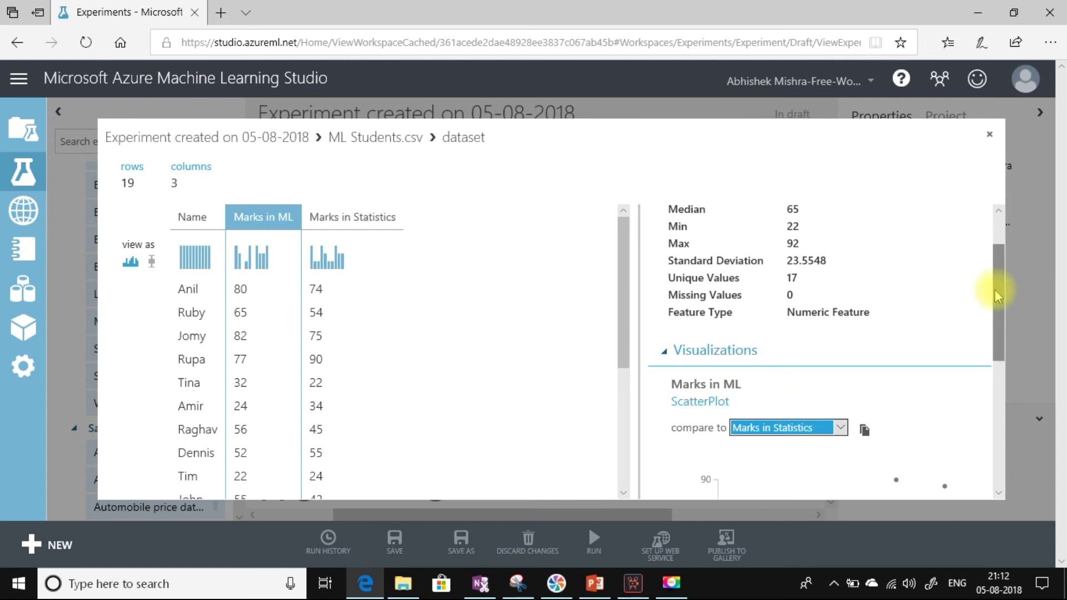
{"action": "left_click_drag", "start_coordinate": [993, 289], "coordinate": [993, 389]}
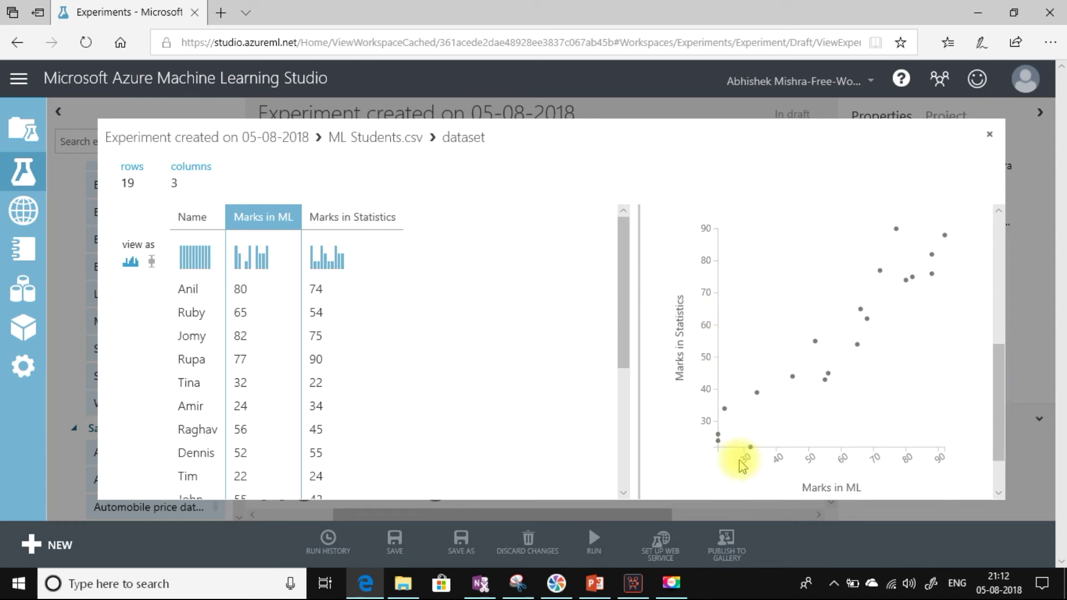